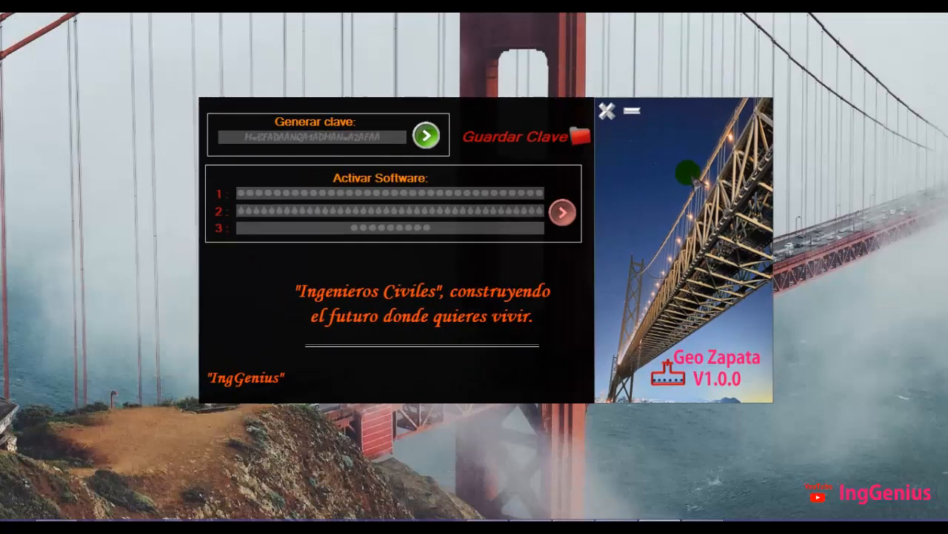
Open the login panel from the activation screen and sign in with the user name and account password to start the program
{"action": "left_click", "coordinate": [627, 215]}
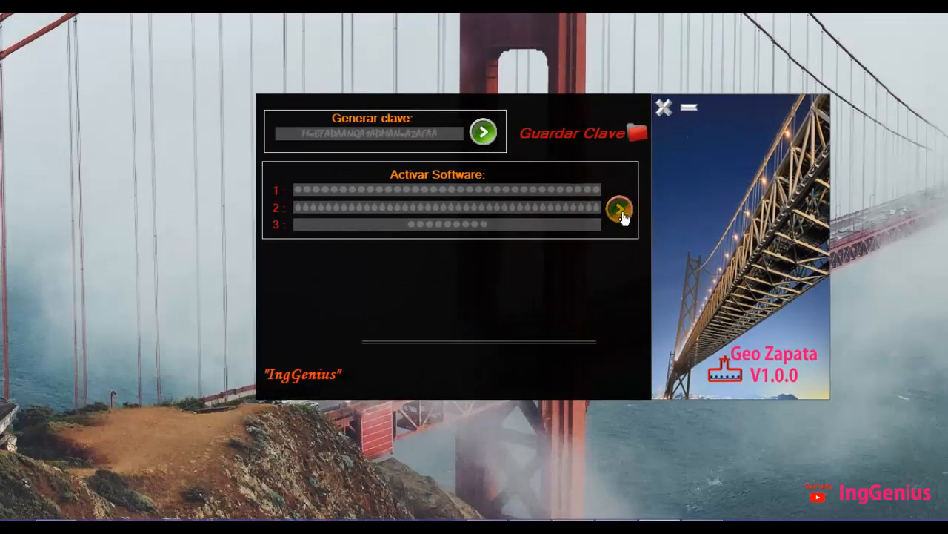
{"action": "left_click", "coordinate": [492, 306]}
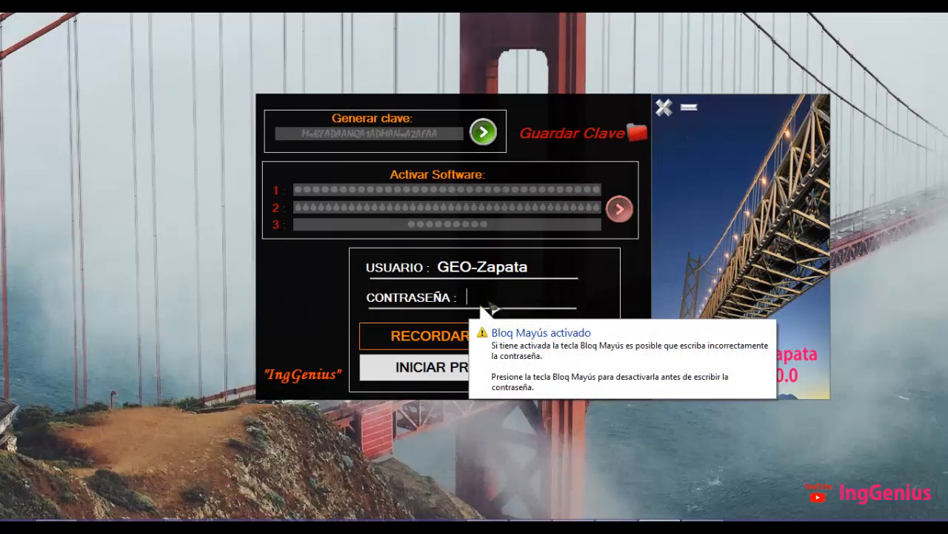
{"action": "type", "text": "1"}
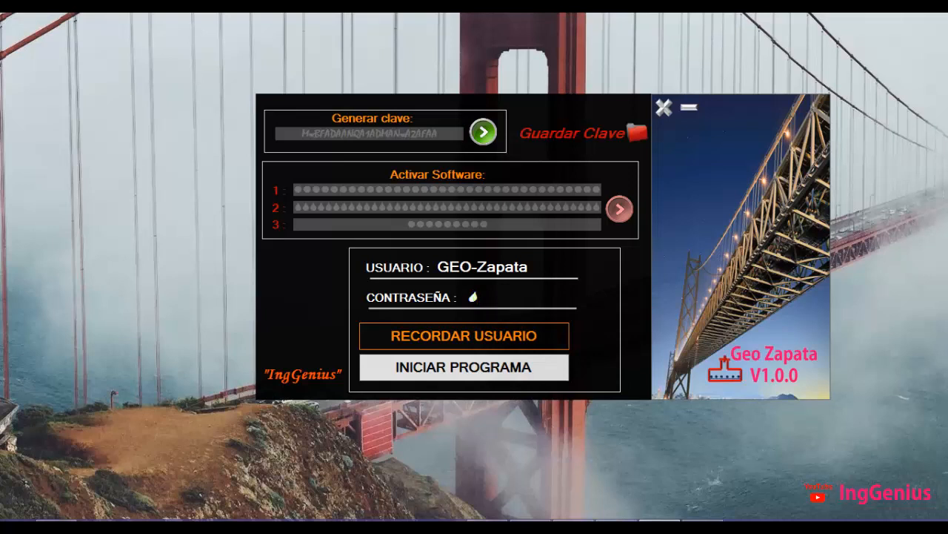
{"action": "type", "text": "2345678"}
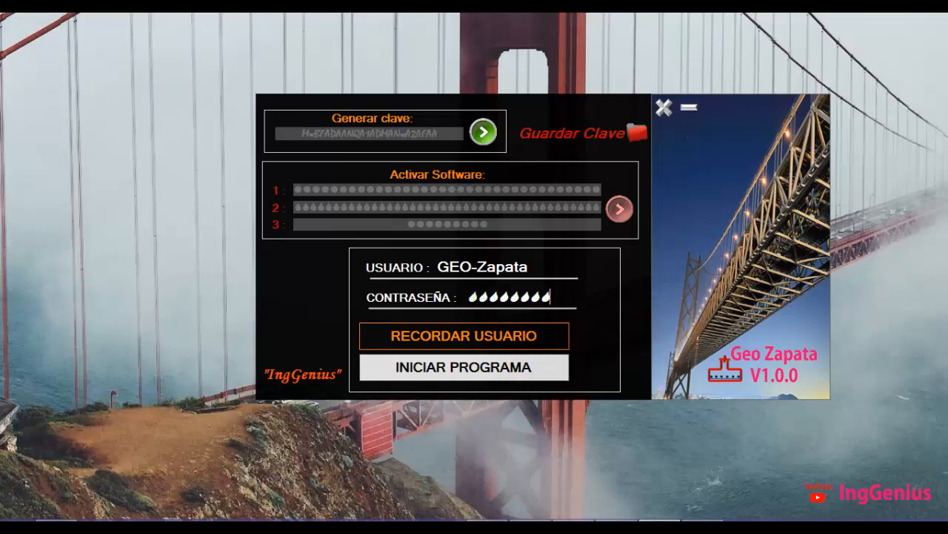
{"action": "left_click", "coordinate": [498, 368]}
{"action": "left_click", "coordinate": [606, 324]}
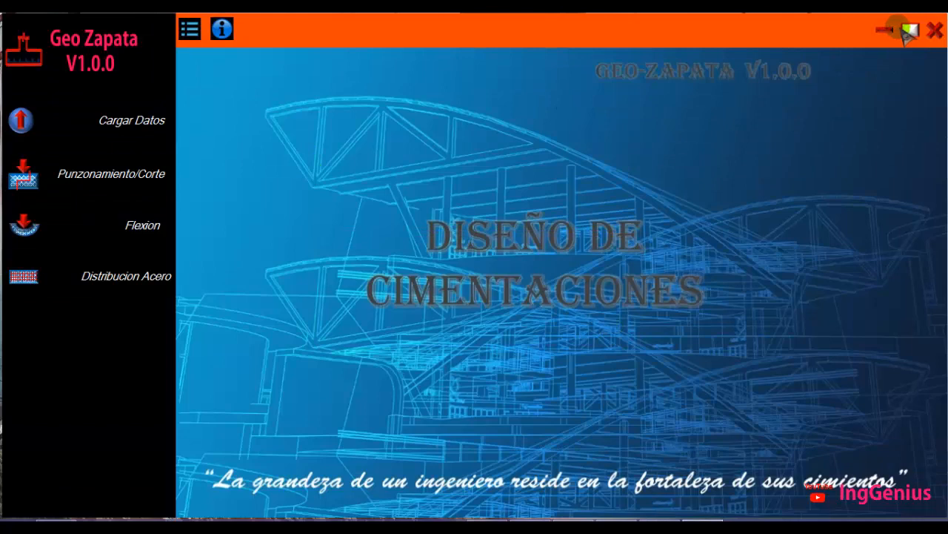
Maximize the program window and open the Cargar Datos data-entry form
{"action": "left_click", "coordinate": [910, 32]}
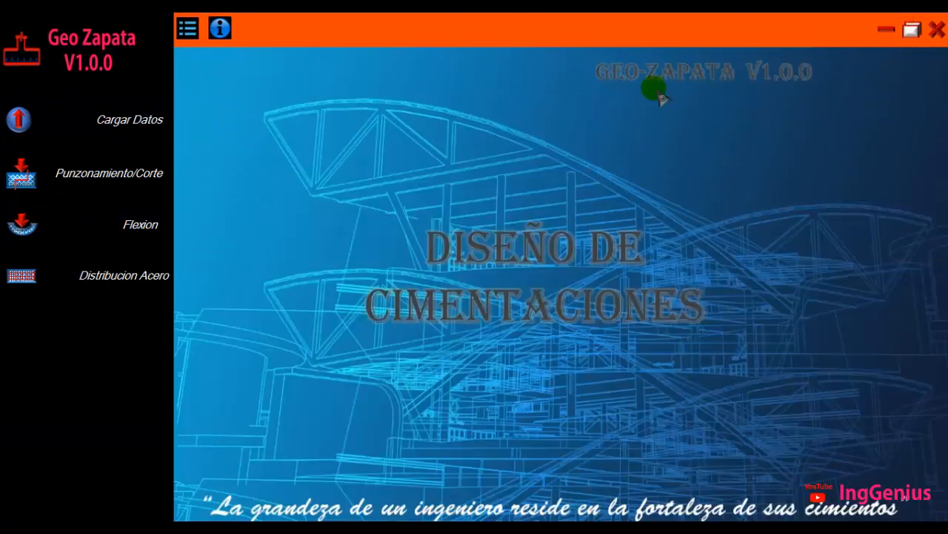
{"action": "left_click", "coordinate": [910, 30]}
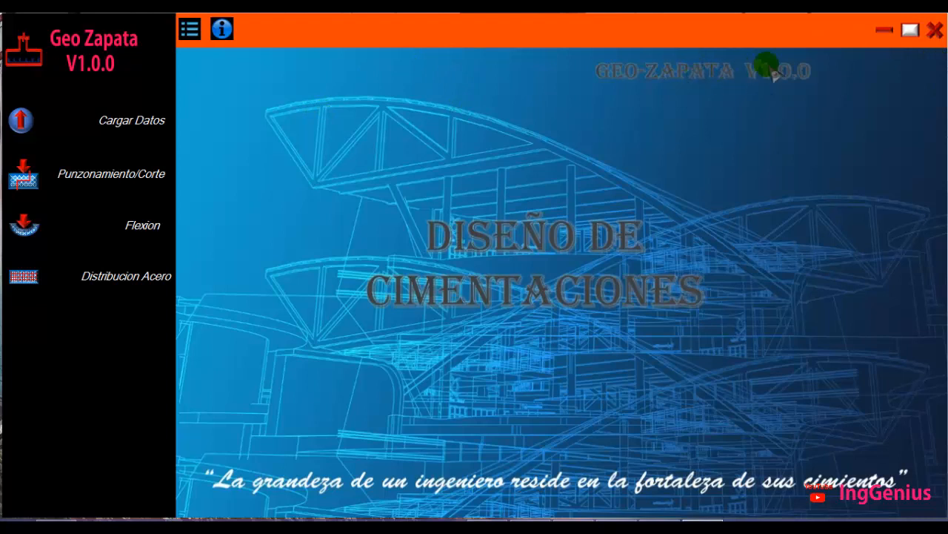
{"action": "left_click", "coordinate": [82, 125]}
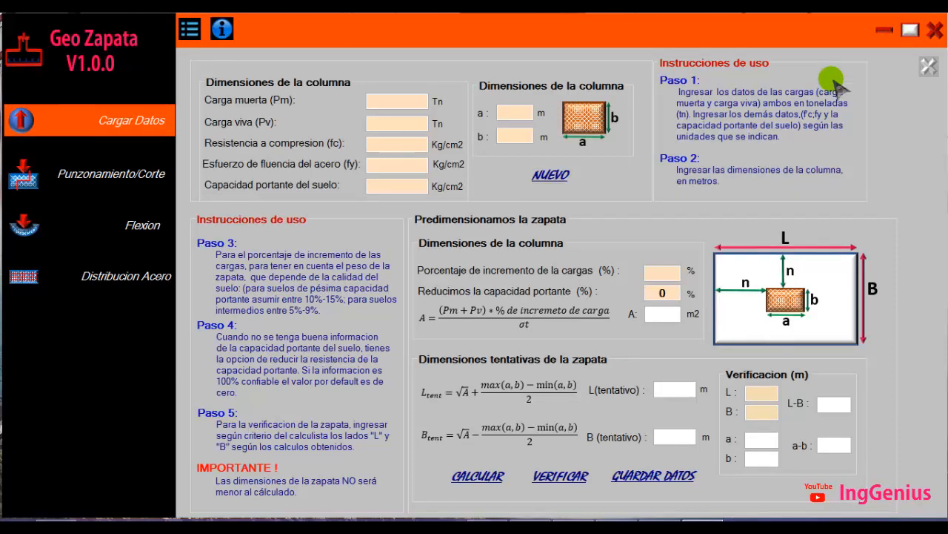
{"action": "left_click", "coordinate": [910, 30]}
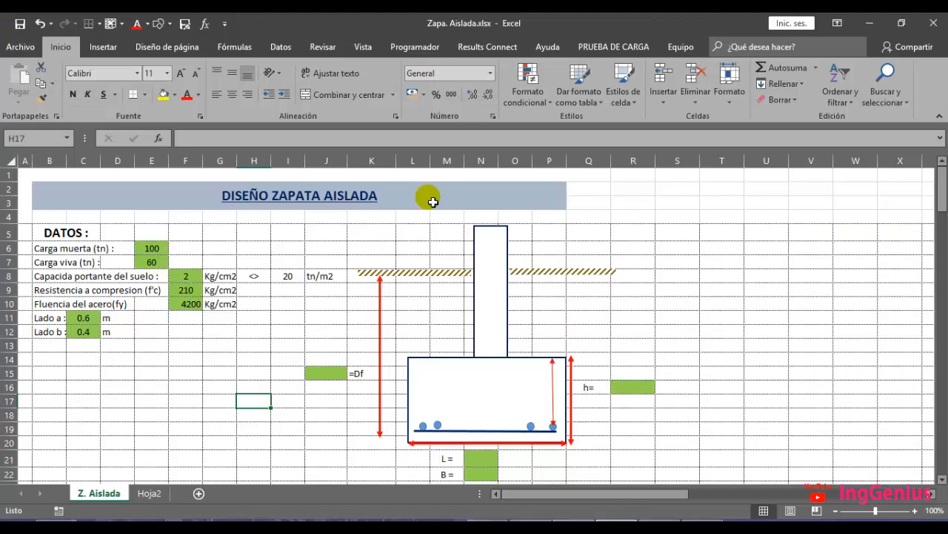
Switch to the Zapata Aislada Excel workbook and review the dead and live load cells in the DATOS section
{"action": "left_click", "coordinate": [394, 249]}
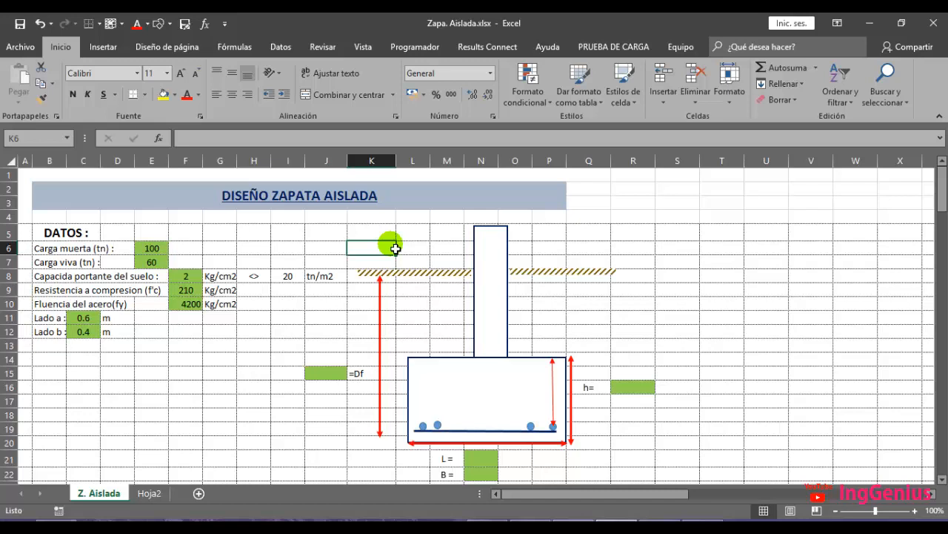
{"action": "left_click_drag", "start_coordinate": [148, 250], "coordinate": [200, 305]}
{"action": "left_click_drag", "start_coordinate": [90, 320], "coordinate": [91, 341]}
{"action": "left_click_drag", "start_coordinate": [155, 250], "coordinate": [160, 266]}
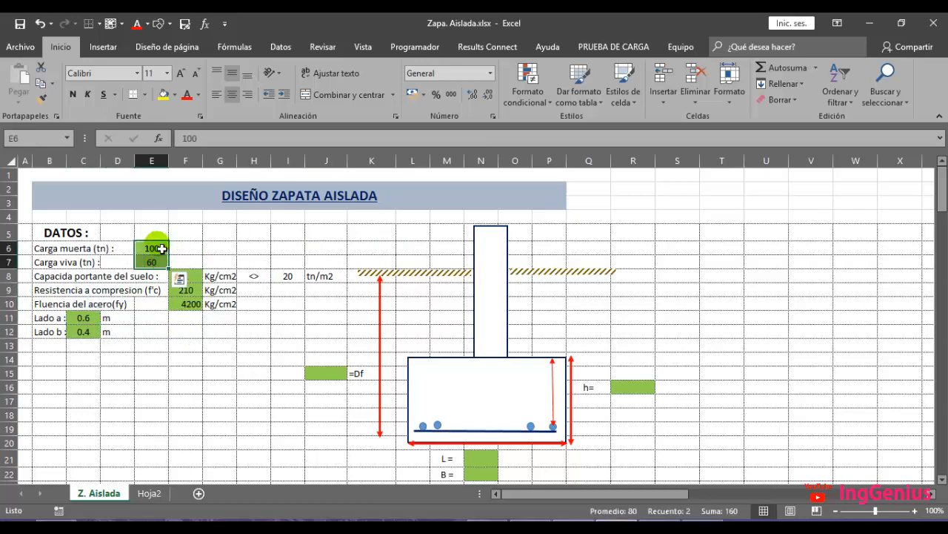
{"action": "left_click", "coordinate": [187, 248]}
{"action": "left_click_drag", "start_coordinate": [151, 251], "coordinate": [187, 265]}
{"action": "left_click_drag", "start_coordinate": [150, 248], "coordinate": [152, 264]}
{"action": "left_click", "coordinate": [181, 254]}
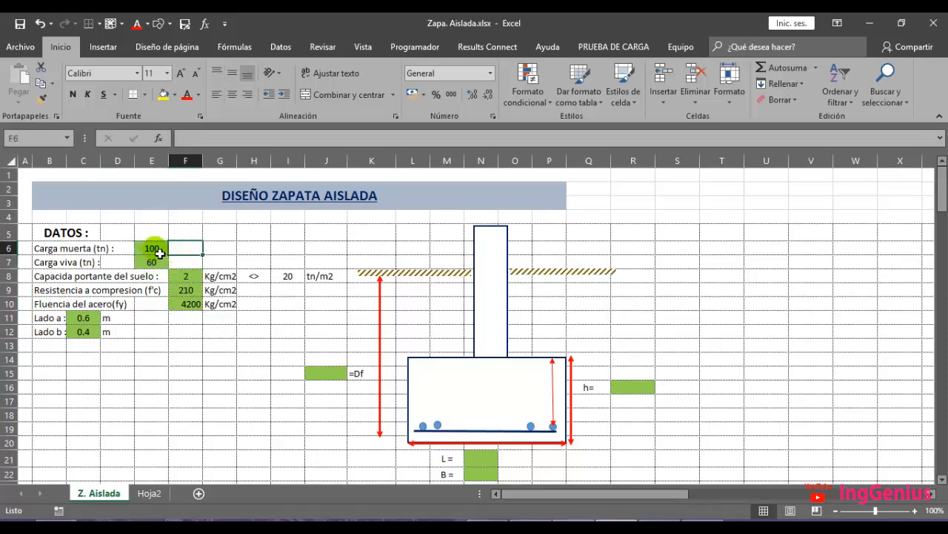
{"action": "left_click", "coordinate": [160, 254]}
{"action": "left_click", "coordinate": [157, 268]}
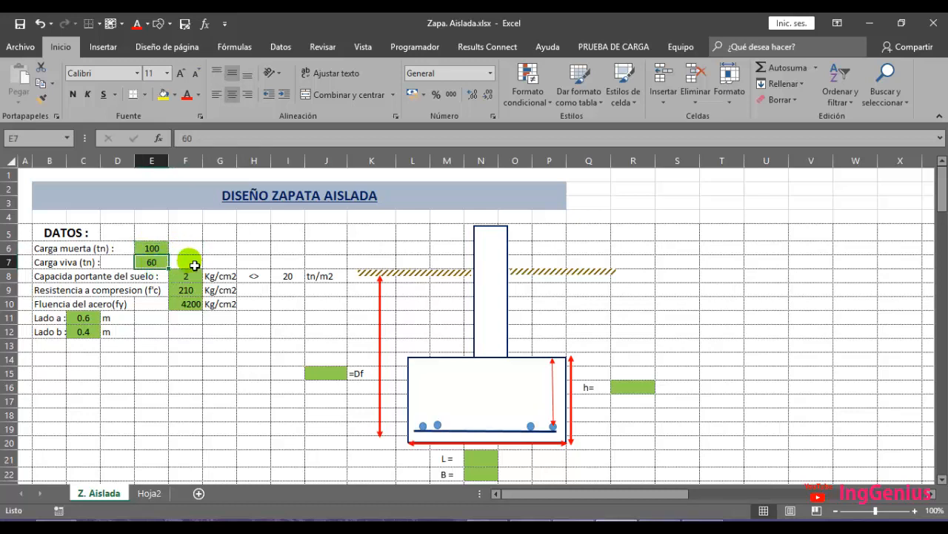
{"action": "left_click", "coordinate": [191, 262]}
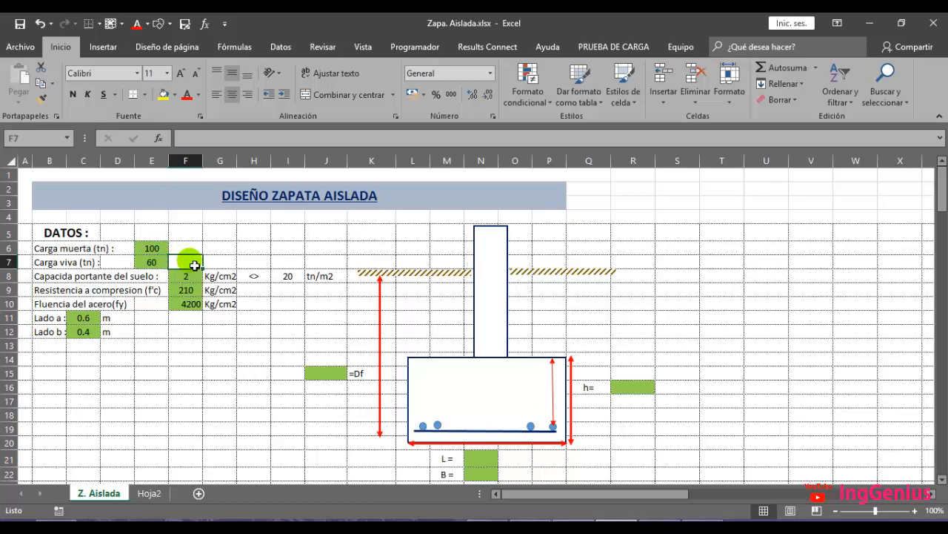
{"action": "left_click_drag", "start_coordinate": [186, 246], "coordinate": [188, 262]}
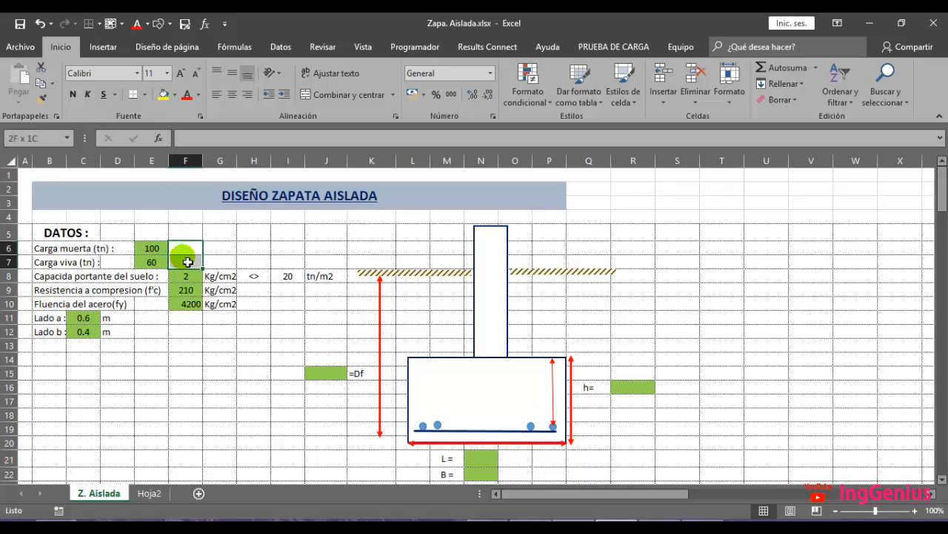
{"action": "left_click", "coordinate": [152, 249]}
{"action": "left_click", "coordinate": [151, 269]}
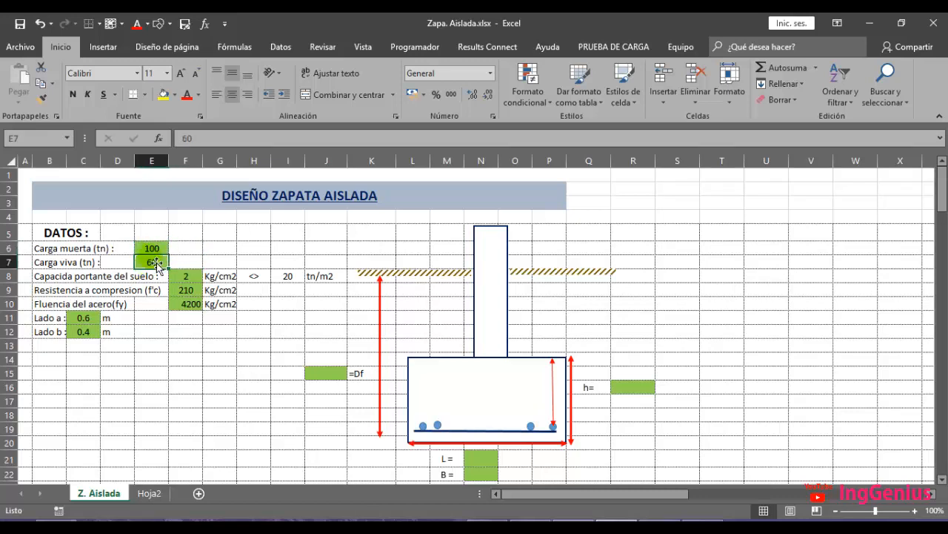
{"action": "left_click", "coordinate": [154, 249]}
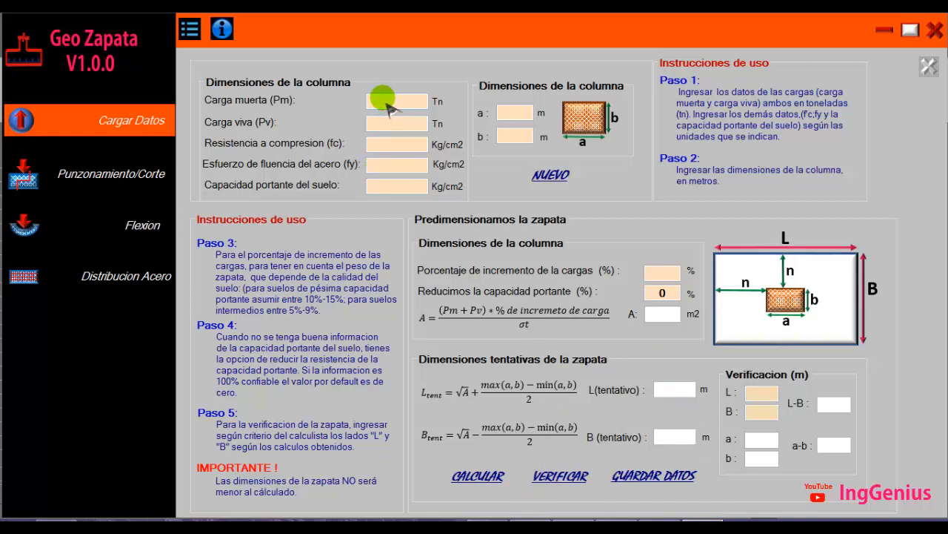
Enter a dead load of 100 Tn and a live load of 60 Tn in the form
{"action": "left_click", "coordinate": [389, 102]}
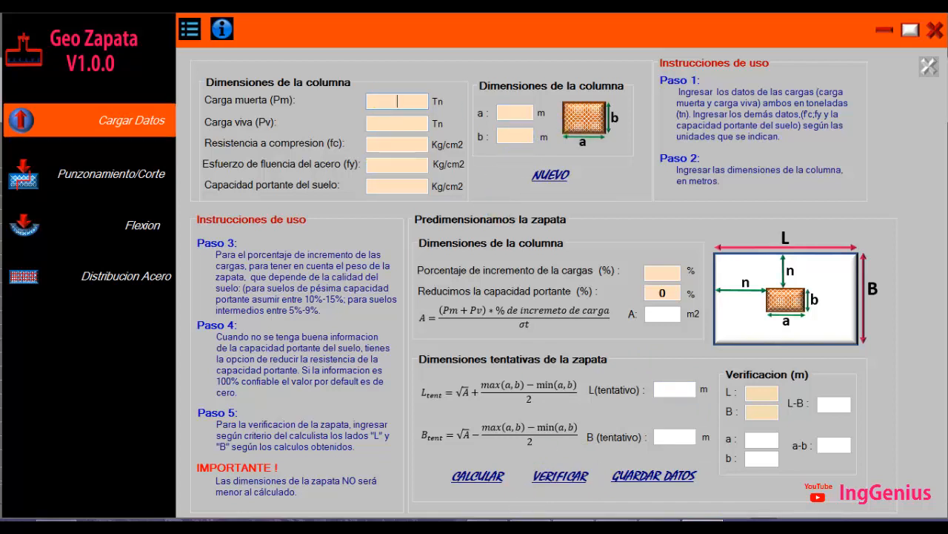
{"action": "type", "text": "100"}
{"action": "left_click", "coordinate": [403, 123]}
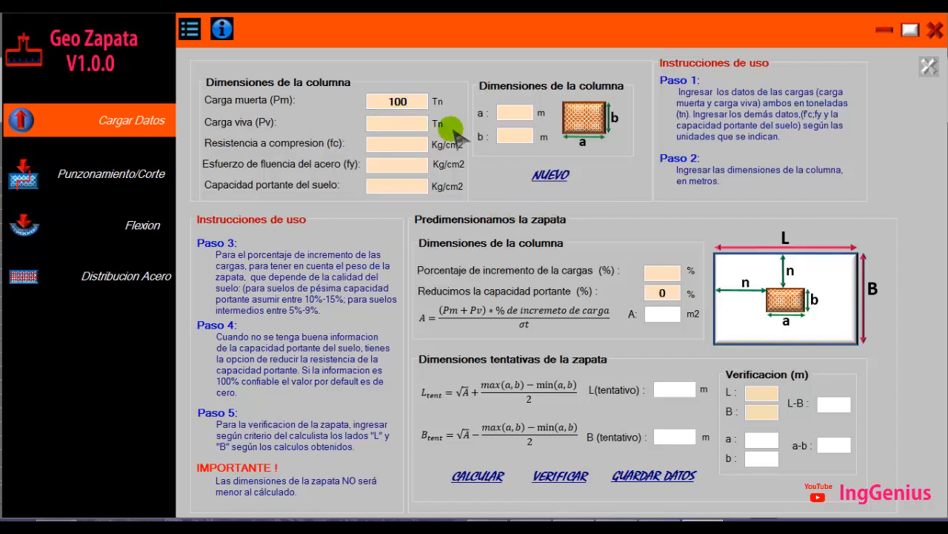
{"action": "type", "text": "60"}
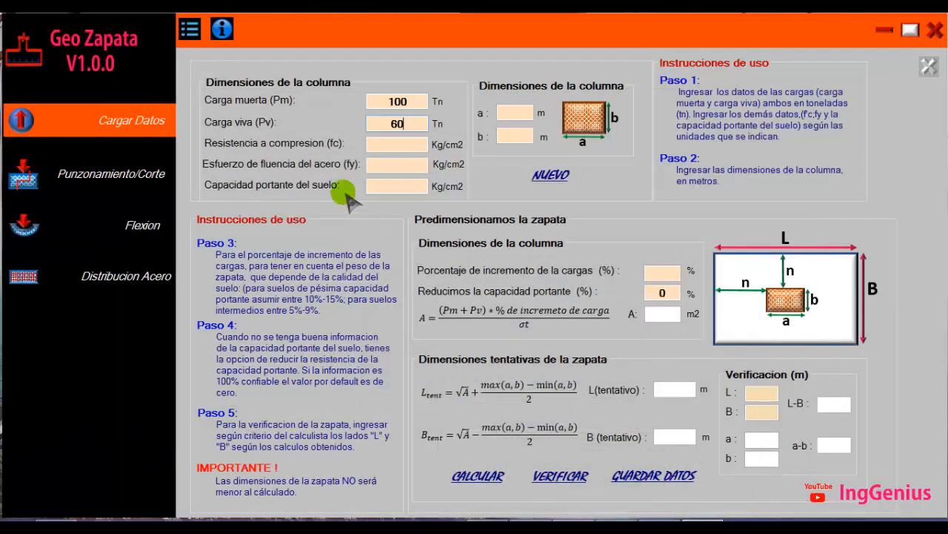
Set the compressive strength to 210 kg/cm2 and the steel yield strength to 4200 kg/cm2
{"action": "left_click", "coordinate": [391, 145]}
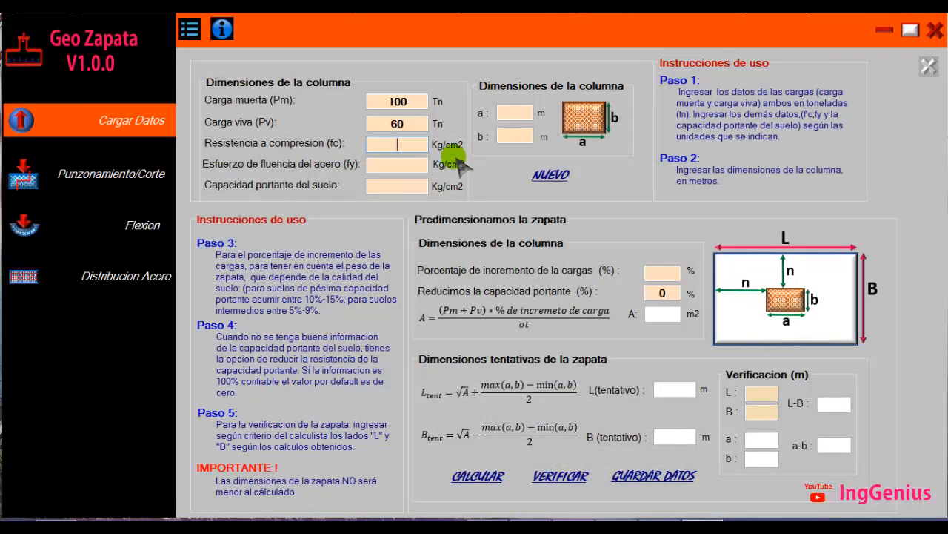
{"action": "type", "text": "210"}
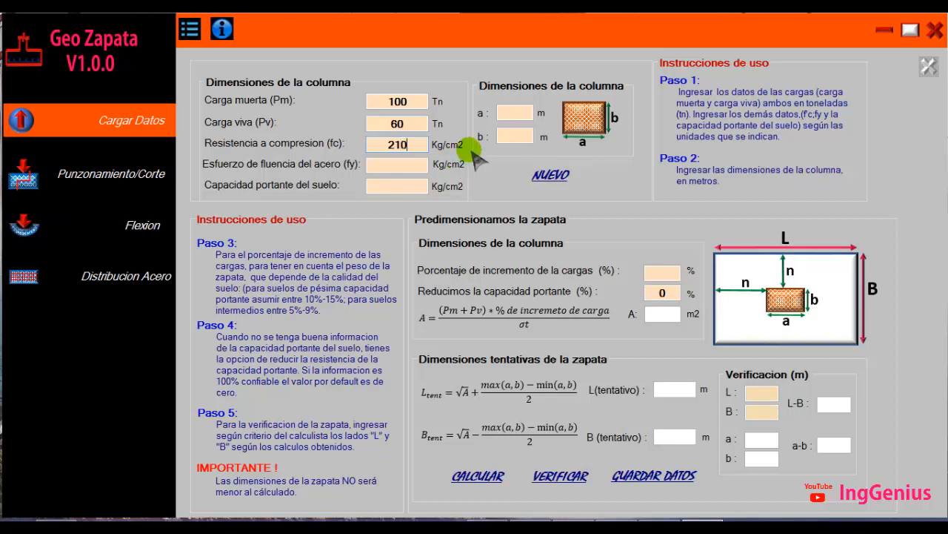
{"action": "left_click", "coordinate": [398, 164]}
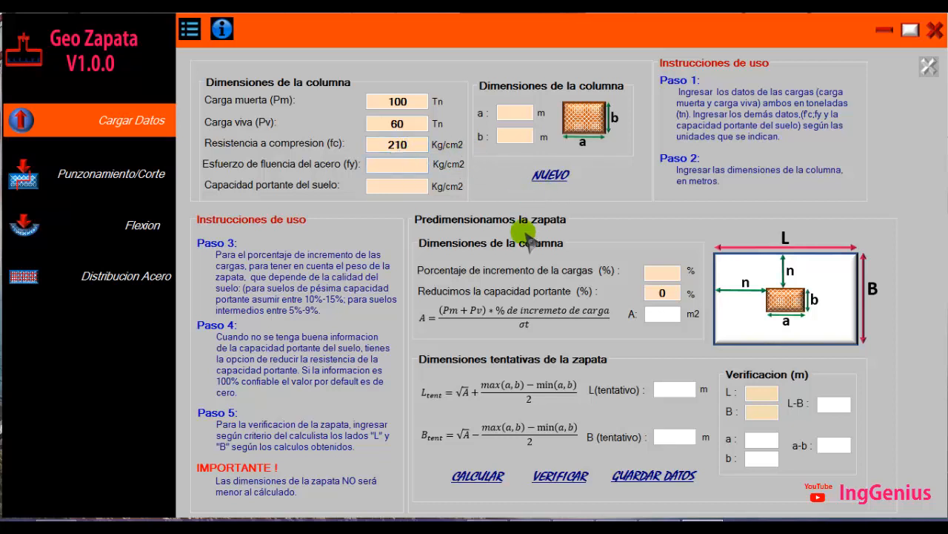
{"action": "type", "text": "4200"}
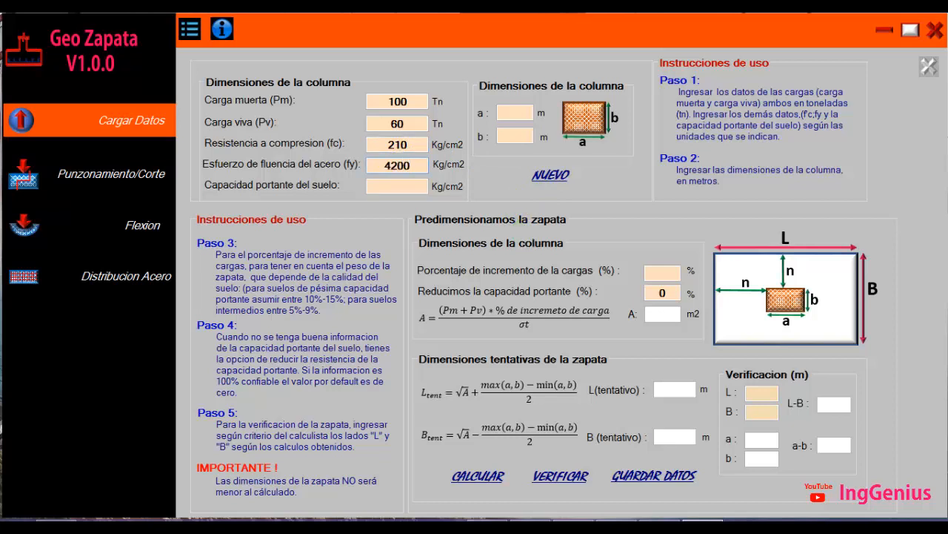
Enter a soil bearing capacity of 2 kg/cm2
{"action": "left_click", "coordinate": [400, 186]}
{"action": "type", "text": "2"}
{"action": "double_click", "coordinate": [397, 185]}
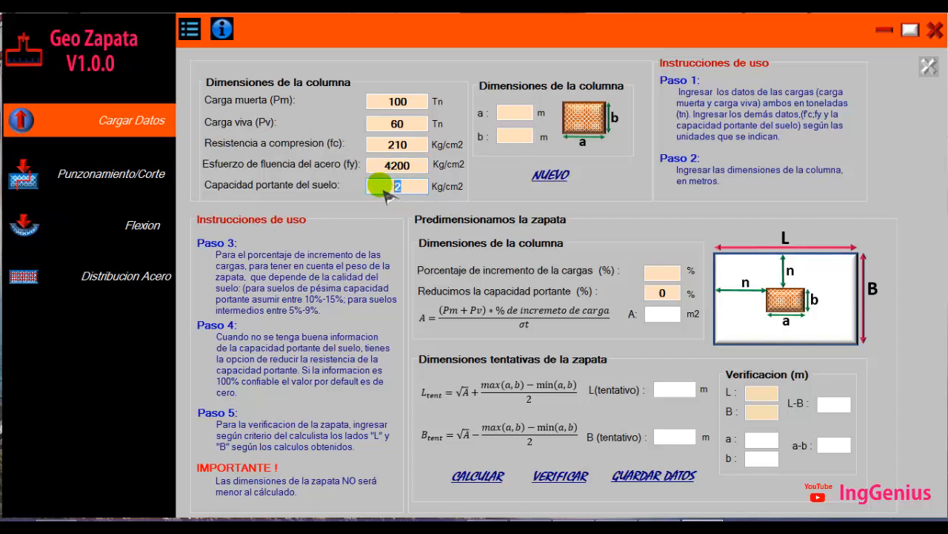
{"action": "left_click", "coordinate": [394, 188]}
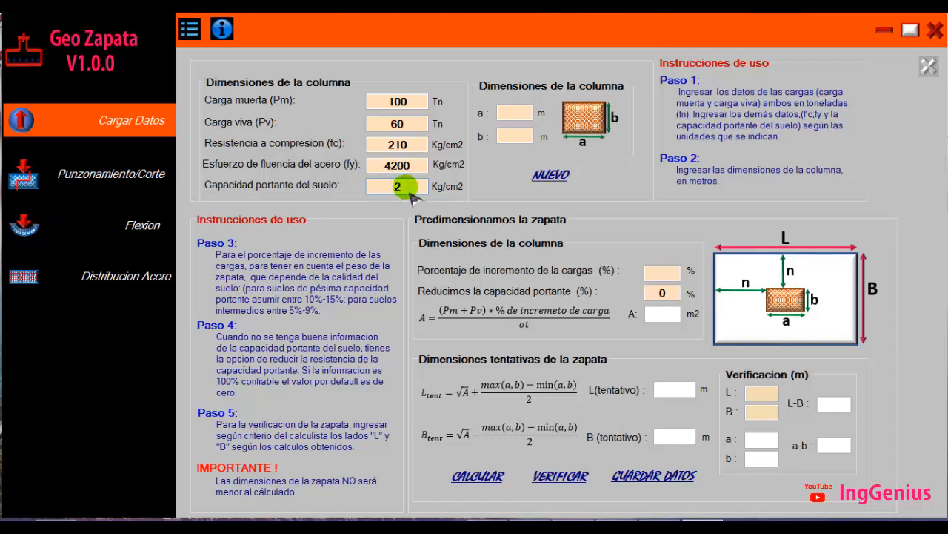
{"action": "left_click_drag", "start_coordinate": [407, 188], "coordinate": [381, 189]}
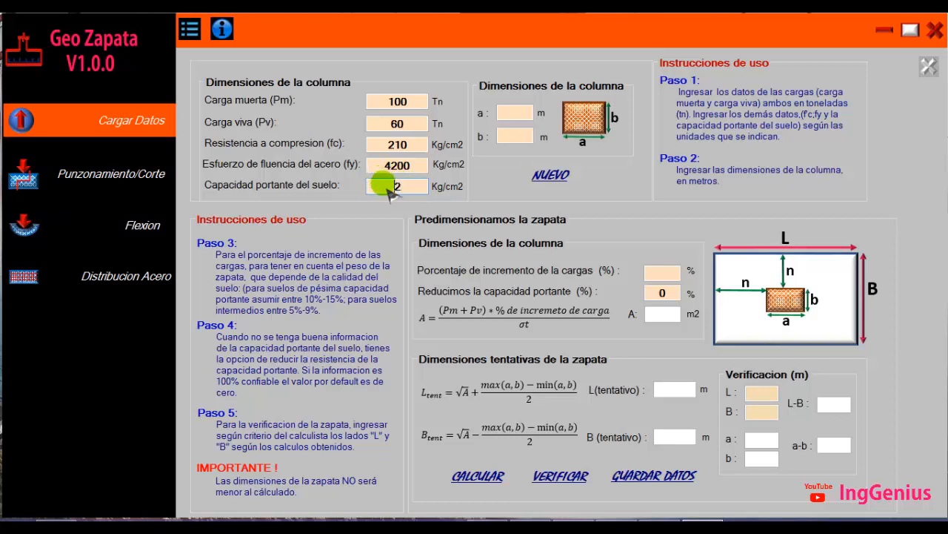
{"action": "left_click_drag", "start_coordinate": [388, 189], "coordinate": [426, 194]}
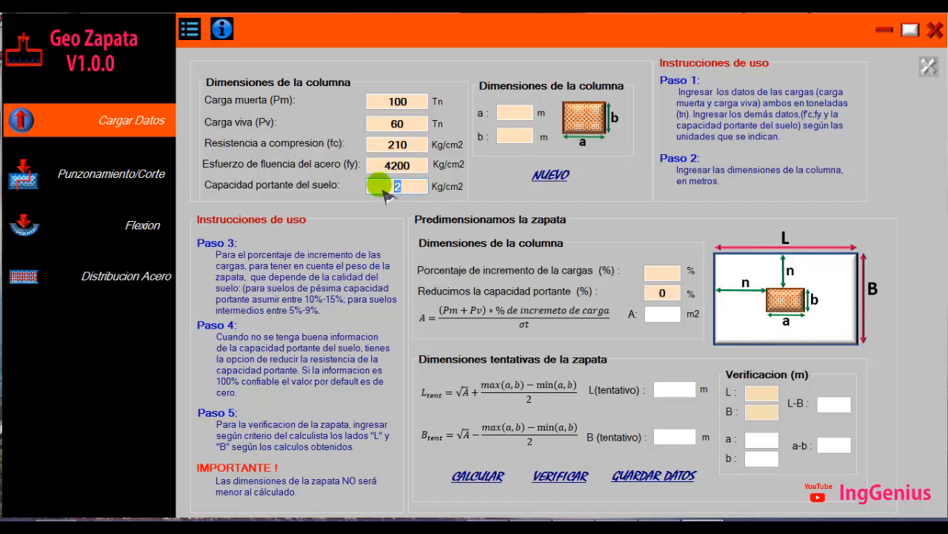
Enter the column's side a dimension in metres
{"action": "left_click", "coordinate": [515, 112]}
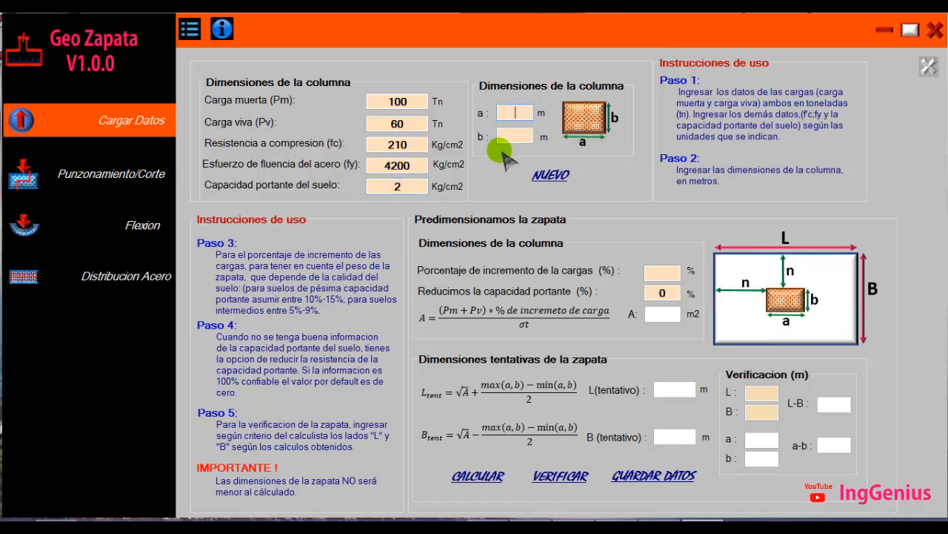
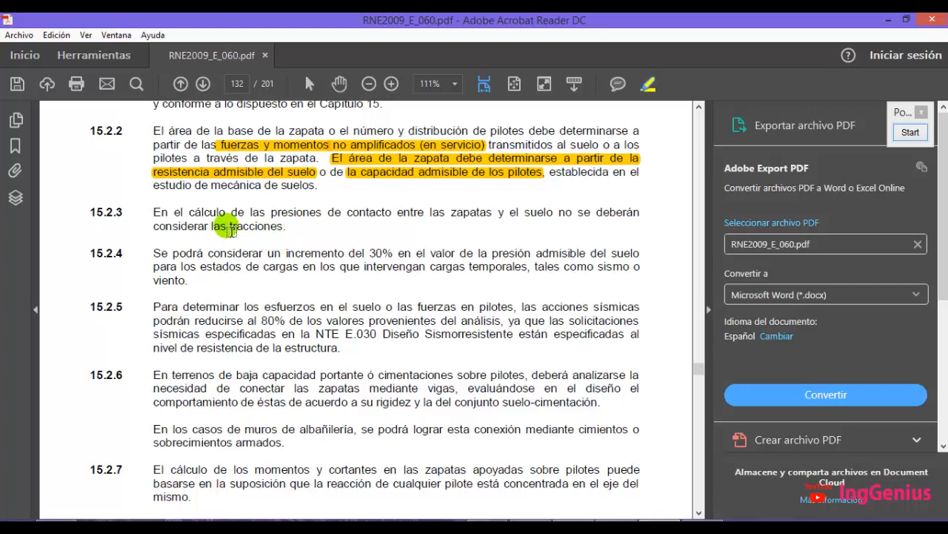
Highlight the word "tracciones" in clause 15.2.3 of the RNE2009_E_060 standard
{"action": "left_click_drag", "start_coordinate": [230, 227], "coordinate": [284, 227]}
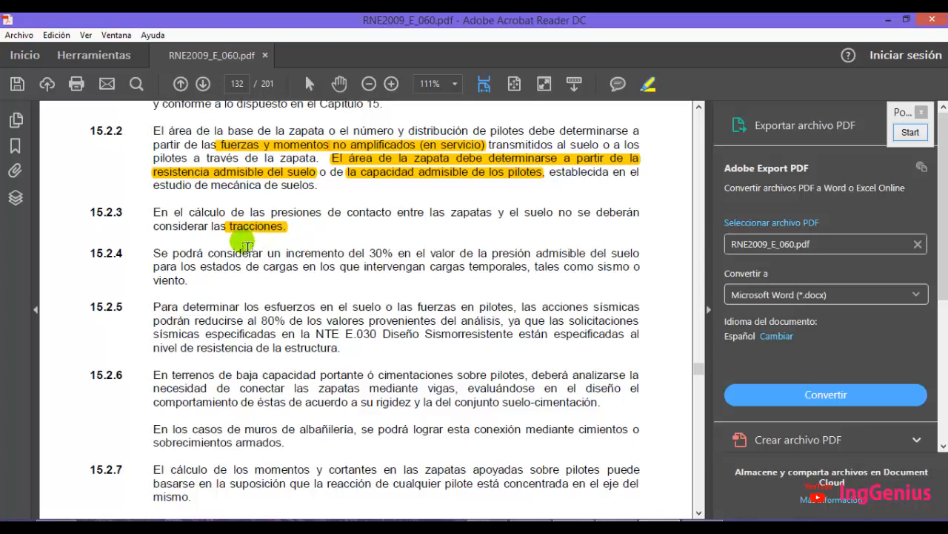
{"action": "left_click", "coordinate": [702, 526]}
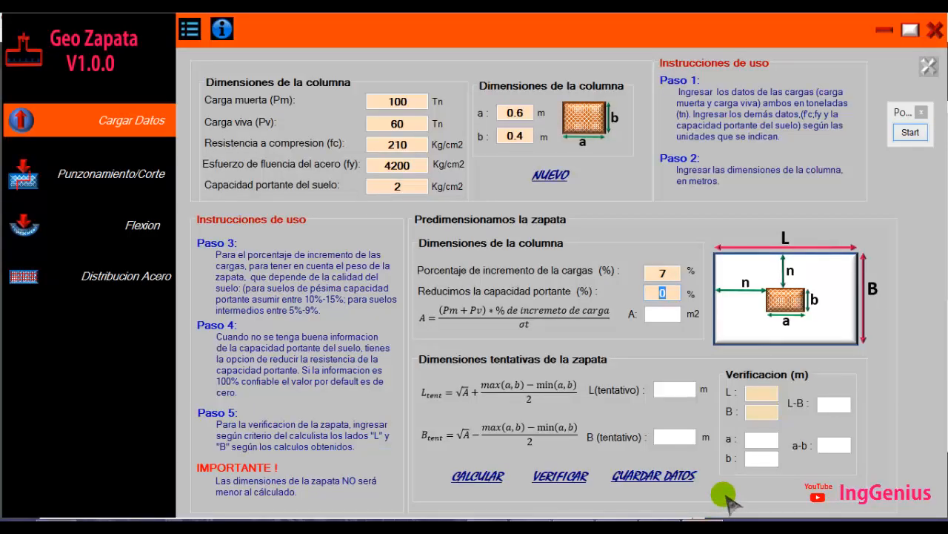
In the Zapa. Aislada worksheet, draw a diagonal line across the footing sketch to illustrate an inclined soil pressure
{"action": "left_click", "coordinate": [618, 525]}
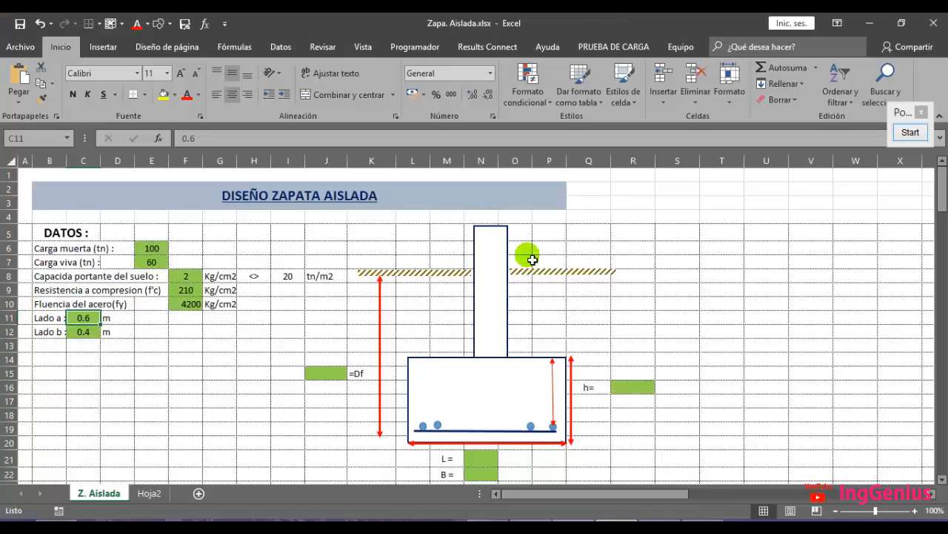
{"action": "scroll", "coordinate": [535, 250], "scroll_direction": "down", "scroll_amount": 3}
{"action": "scroll", "coordinate": [528, 247], "scroll_direction": "down", "scroll_amount": 2}
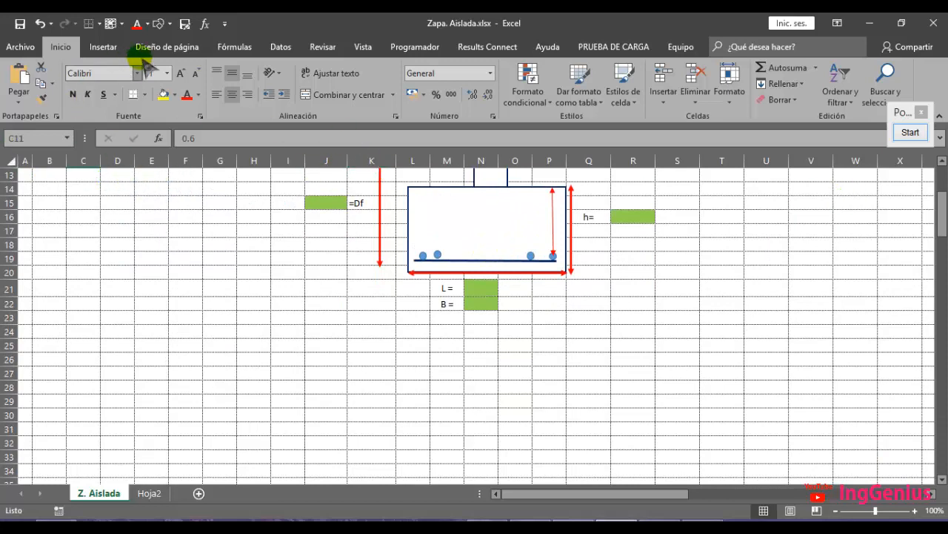
{"action": "left_click", "coordinate": [160, 24]}
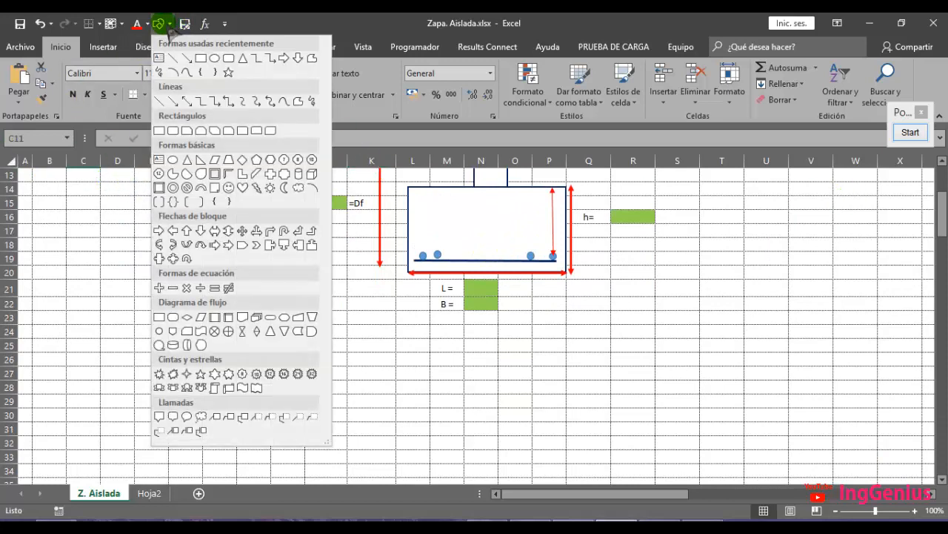
{"action": "left_click", "coordinate": [166, 59]}
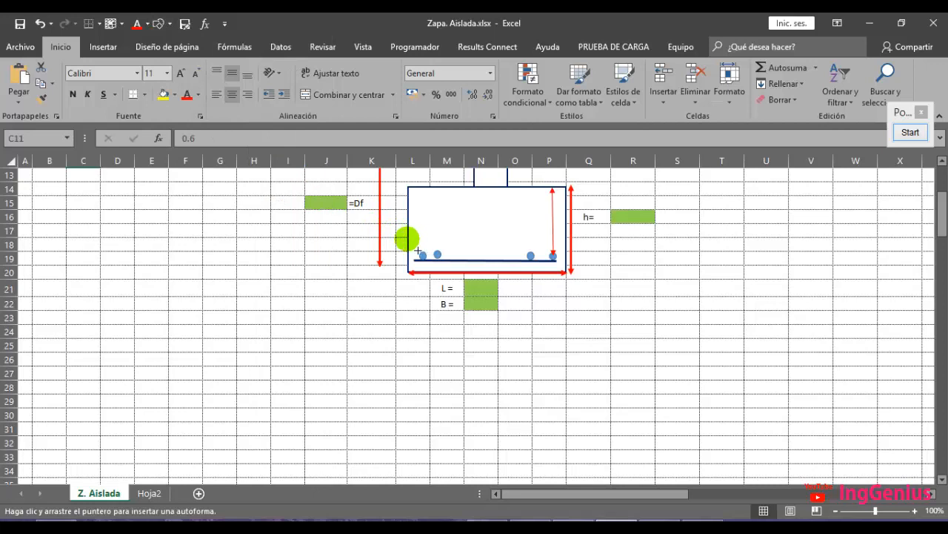
{"action": "left_click_drag", "start_coordinate": [408, 234], "coordinate": [576, 316]}
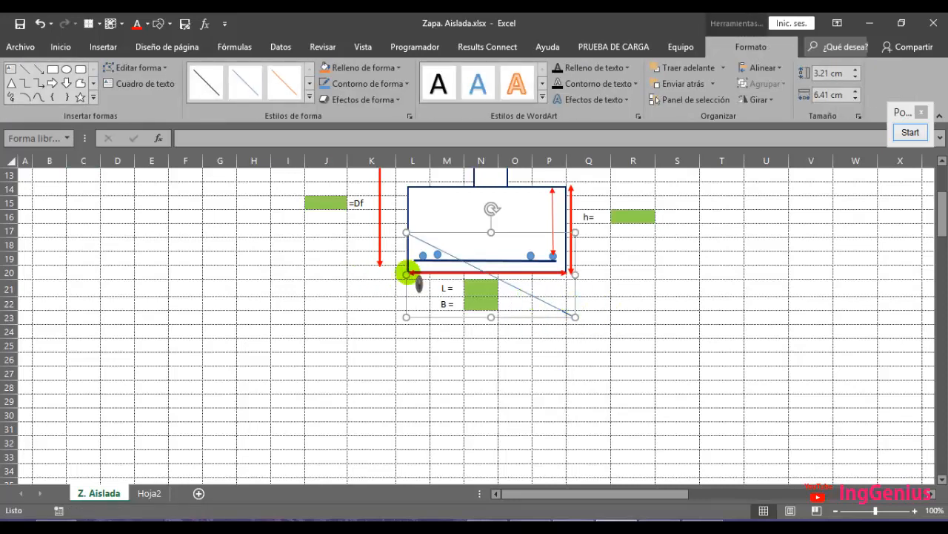
Annotate the footing sketch with green upward arrows representing soil pressure along the inclined line
{"action": "left_click", "coordinate": [909, 133]}
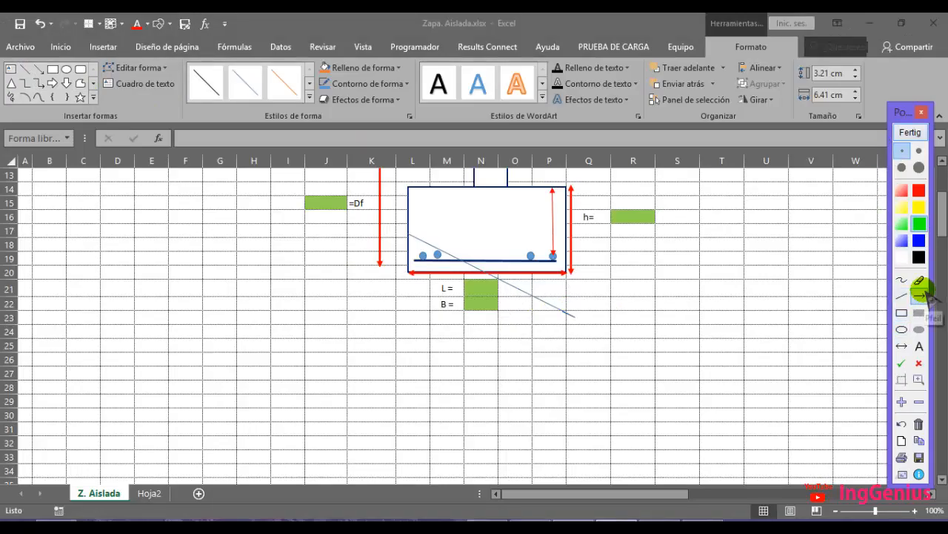
{"action": "left_click", "coordinate": [922, 295]}
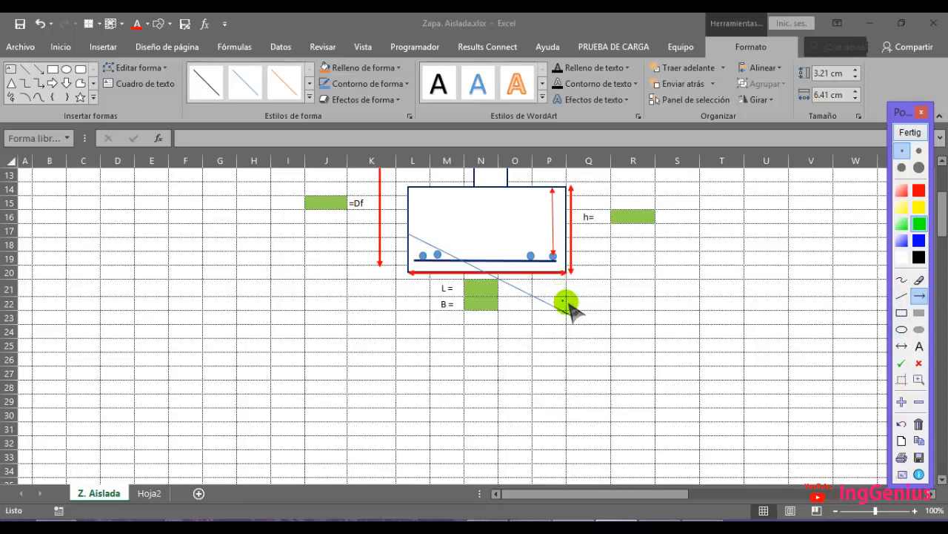
{"action": "mouse_move", "coordinate": [567, 308]}
{"action": "left_mouse_down"}
{"action": "mouse_move", "coordinate": [567, 276]}
{"action": "mouse_move", "coordinate": [530, 276]}
{"action": "left_mouse_up"}
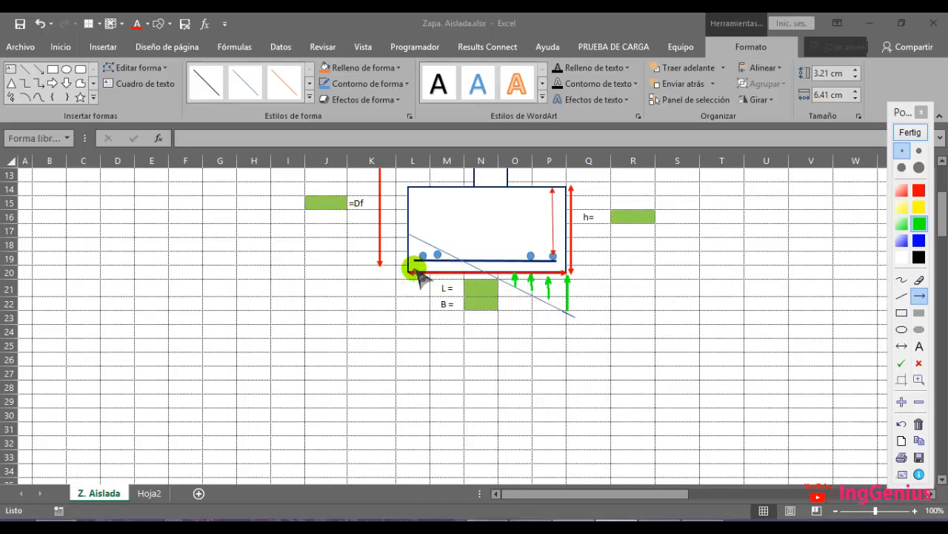
{"action": "mouse_move", "coordinate": [415, 271]}
{"action": "left_mouse_down"}
{"action": "mouse_move", "coordinate": [416, 238]}
{"action": "mouse_move", "coordinate": [466, 259]}
{"action": "left_mouse_up"}
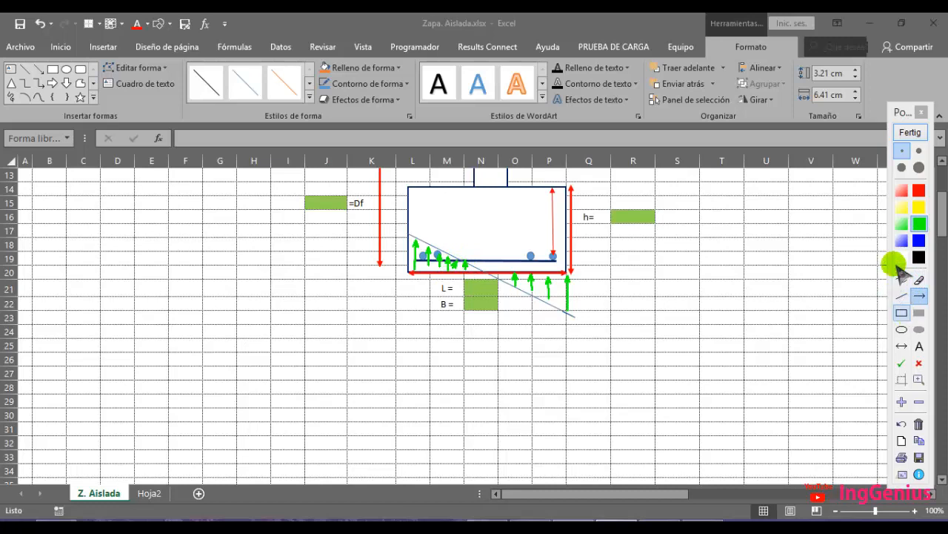
Circle the left end of the footing in red to mark the tension zone, and finish the annotation
{"action": "left_click", "coordinate": [919, 191]}
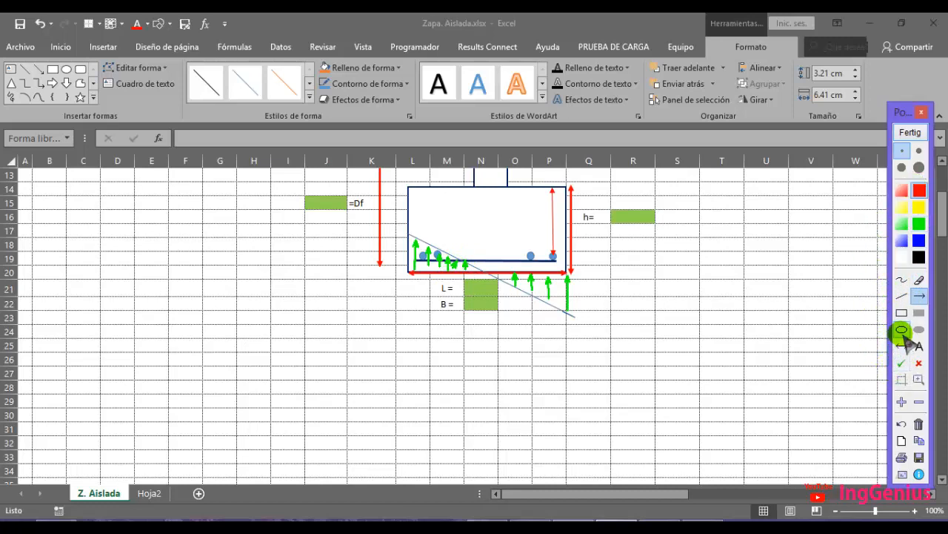
{"action": "left_click", "coordinate": [902, 330]}
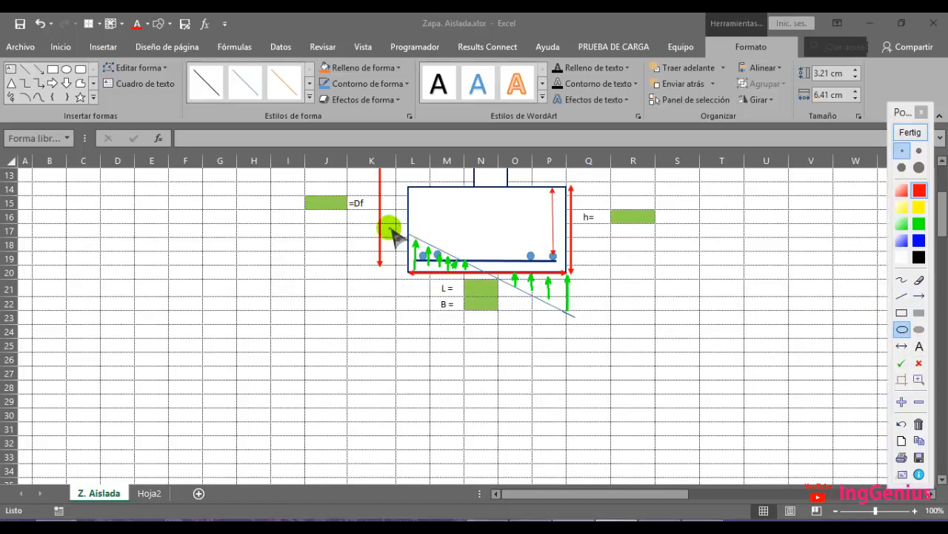
{"action": "left_click_drag", "start_coordinate": [393, 231], "coordinate": [489, 301]}
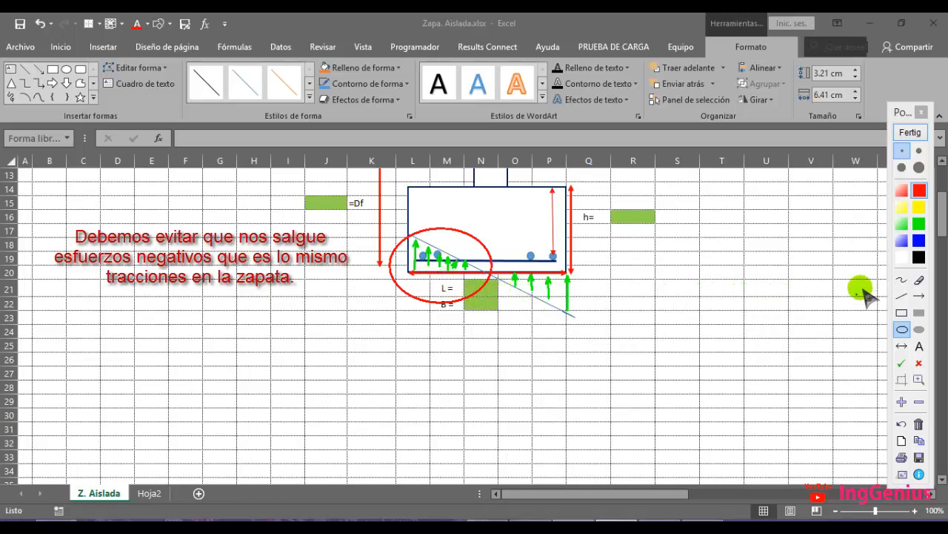
{"action": "left_click", "coordinate": [910, 132]}
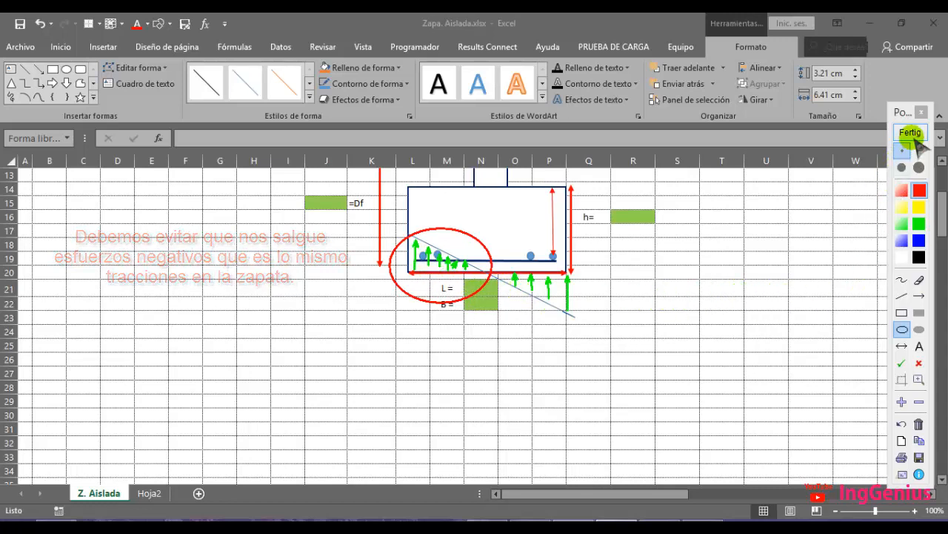
Delete the diagonal line shape from the footing sketch
{"action": "left_click", "coordinate": [561, 315]}
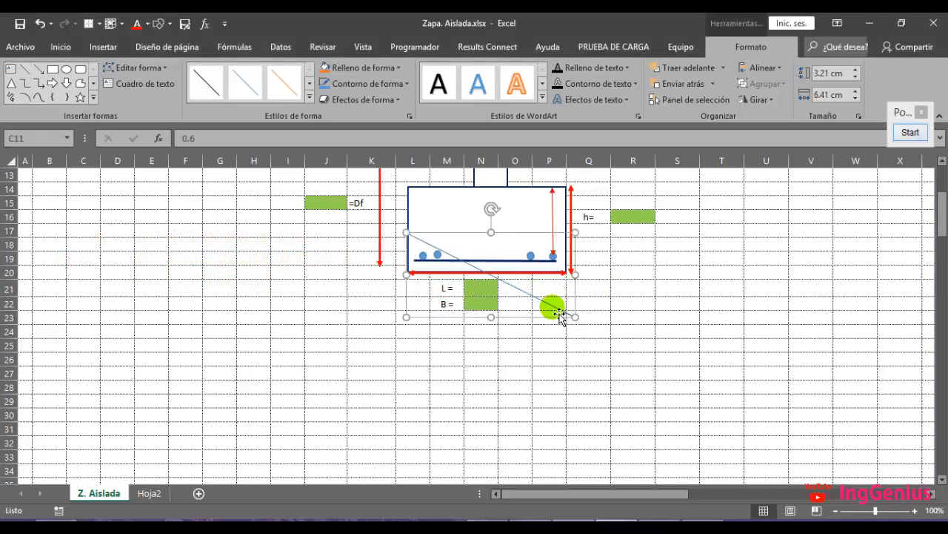
{"action": "key", "text": "Delete"}
Annotate a red trapezoidal pressure diagram below the footing base
{"action": "left_click", "coordinate": [910, 132]}
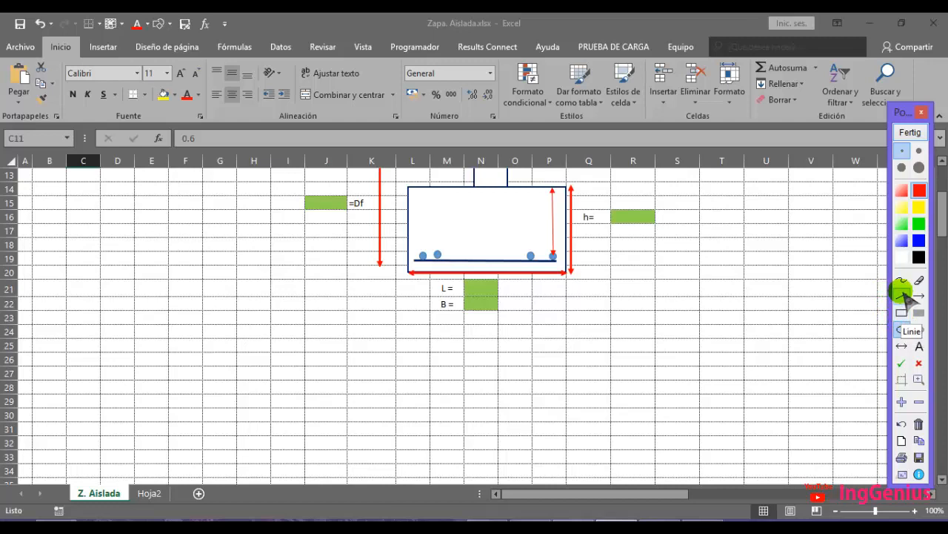
{"action": "left_click", "coordinate": [901, 296]}
{"action": "left_click_drag", "start_coordinate": [407, 276], "coordinate": [408, 305]}
{"action": "left_click_drag", "start_coordinate": [563, 272], "coordinate": [563, 353]}
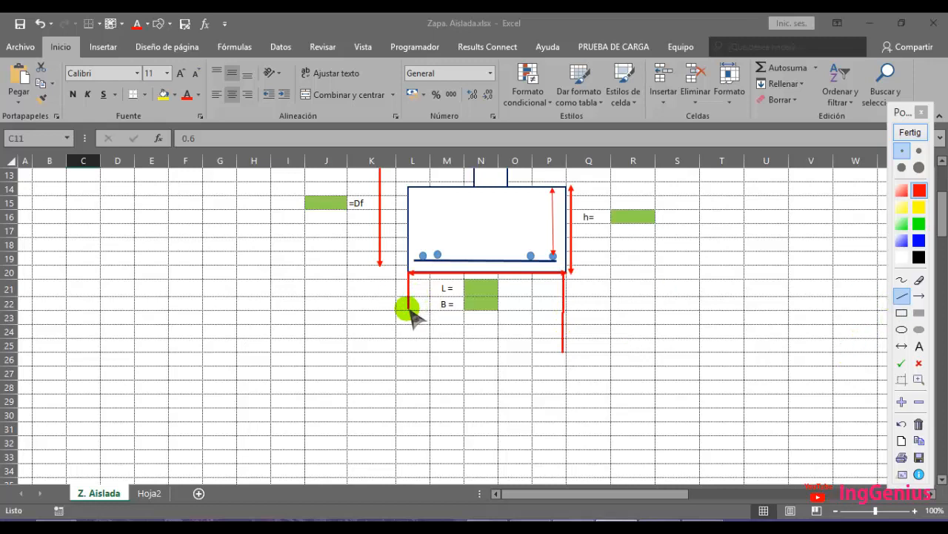
{"action": "left_click_drag", "start_coordinate": [409, 309], "coordinate": [564, 350]}
Add red upward arrows inside the trapezoidal diagram to show compressive soil stresses
{"action": "left_click", "coordinate": [919, 295]}
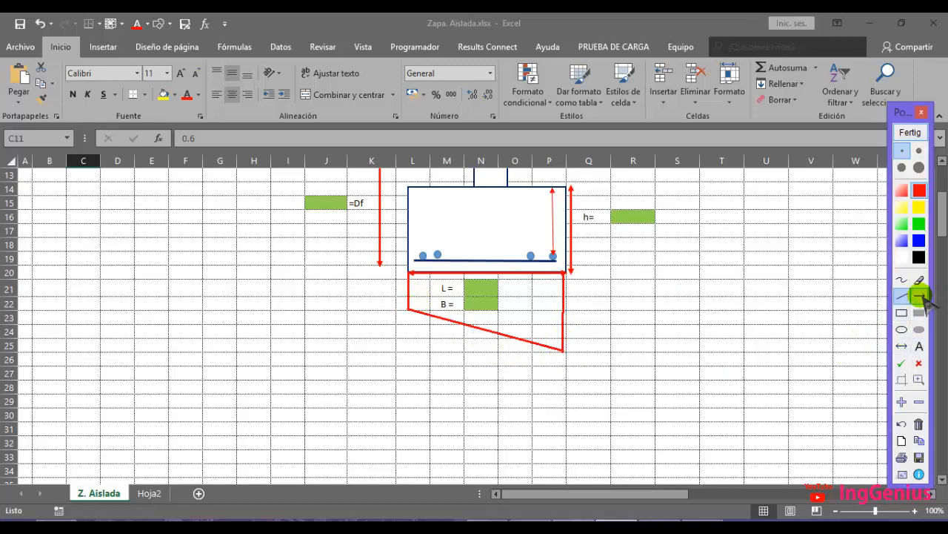
{"action": "left_click_drag", "start_coordinate": [415, 309], "coordinate": [415, 274]}
{"action": "mouse_move", "coordinate": [430, 309]}
{"action": "left_mouse_down"}
{"action": "mouse_move", "coordinate": [431, 278]}
{"action": "mouse_move", "coordinate": [448, 276]}
{"action": "left_mouse_up"}
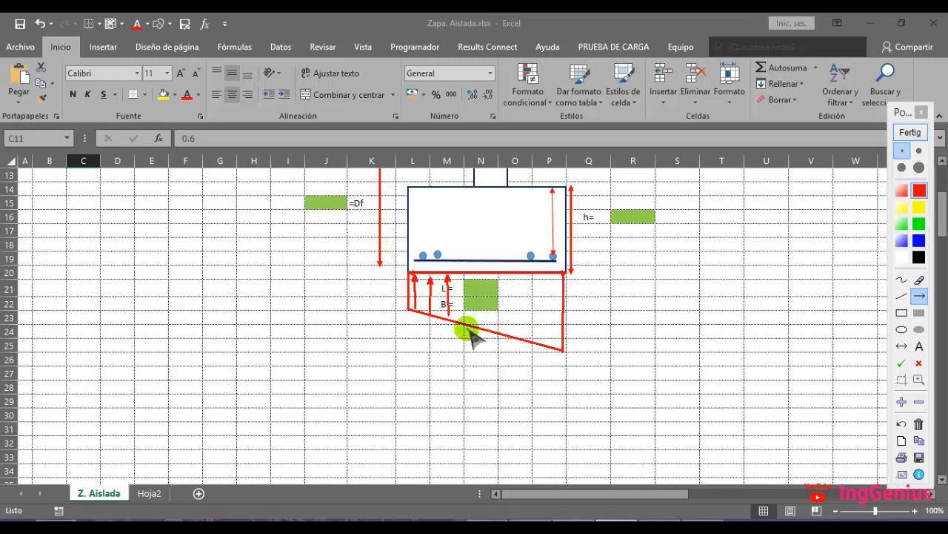
{"action": "mouse_move", "coordinate": [465, 323]}
{"action": "left_mouse_down"}
{"action": "mouse_move", "coordinate": [466, 278]}
{"action": "mouse_move", "coordinate": [485, 292]}
{"action": "mouse_move", "coordinate": [482, 280]}
{"action": "mouse_move", "coordinate": [495, 280]}
{"action": "left_mouse_up"}
{"action": "mouse_move", "coordinate": [513, 337]}
{"action": "left_mouse_down"}
{"action": "mouse_move", "coordinate": [512, 279]}
{"action": "mouse_move", "coordinate": [534, 276]}
{"action": "left_mouse_up"}
{"action": "left_click_drag", "start_coordinate": [545, 336], "coordinate": [549, 274]}
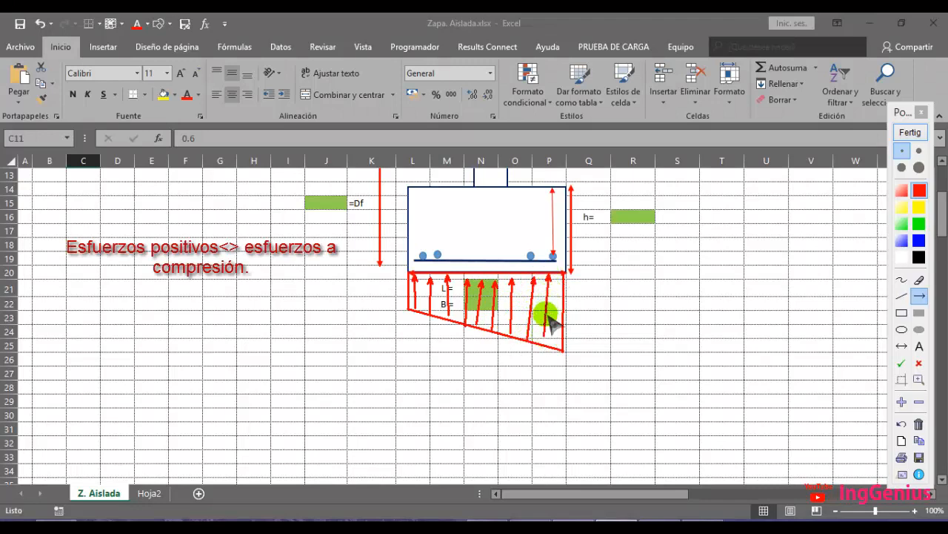
{"action": "left_click_drag", "start_coordinate": [554, 342], "coordinate": [560, 280]}
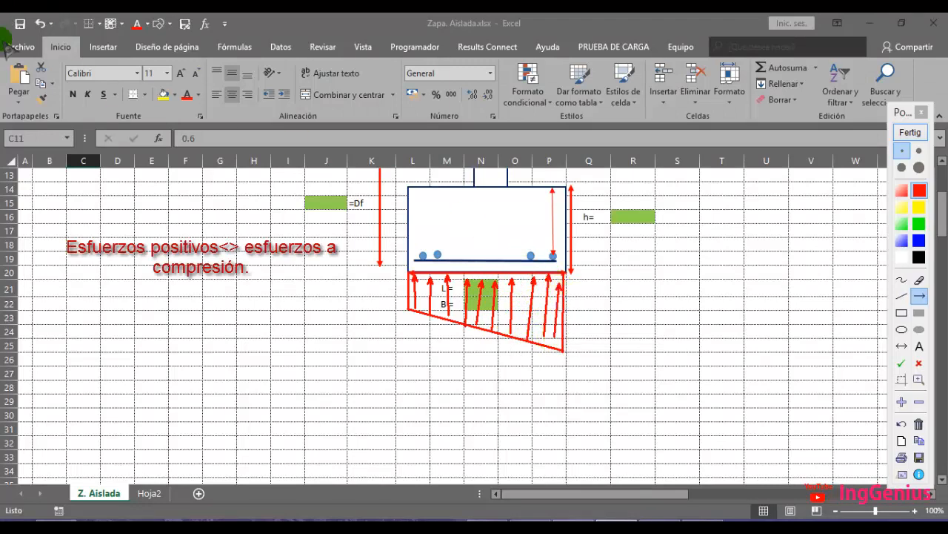
Draw a red and a green inclined line across the pressure diagram, then clear all annotations
{"action": "left_click", "coordinate": [902, 296]}
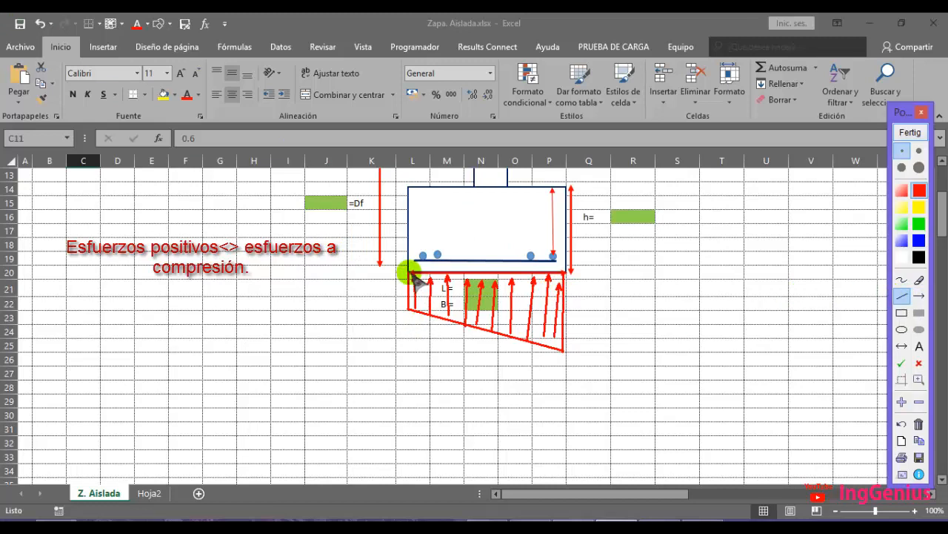
{"action": "mouse_move", "coordinate": [409, 239]}
{"action": "left_mouse_down"}
{"action": "mouse_move", "coordinate": [542, 297]}
{"action": "mouse_move", "coordinate": [569, 319]}
{"action": "left_mouse_up"}
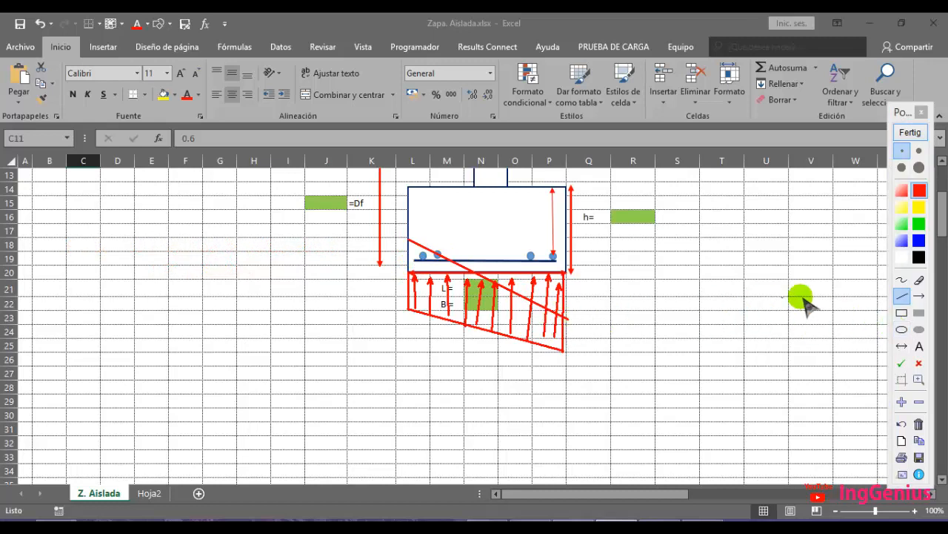
{"action": "left_click", "coordinate": [919, 224]}
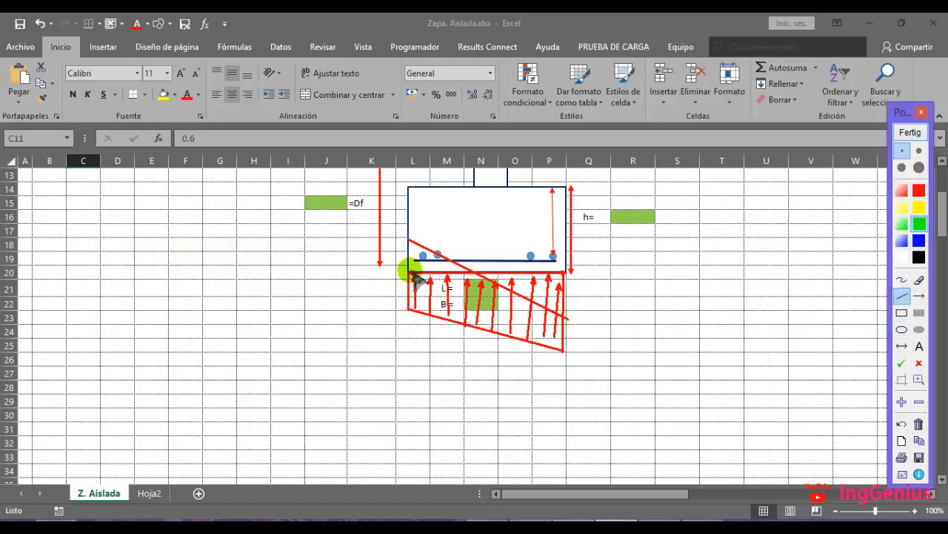
{"action": "left_click_drag", "start_coordinate": [411, 272], "coordinate": [568, 330]}
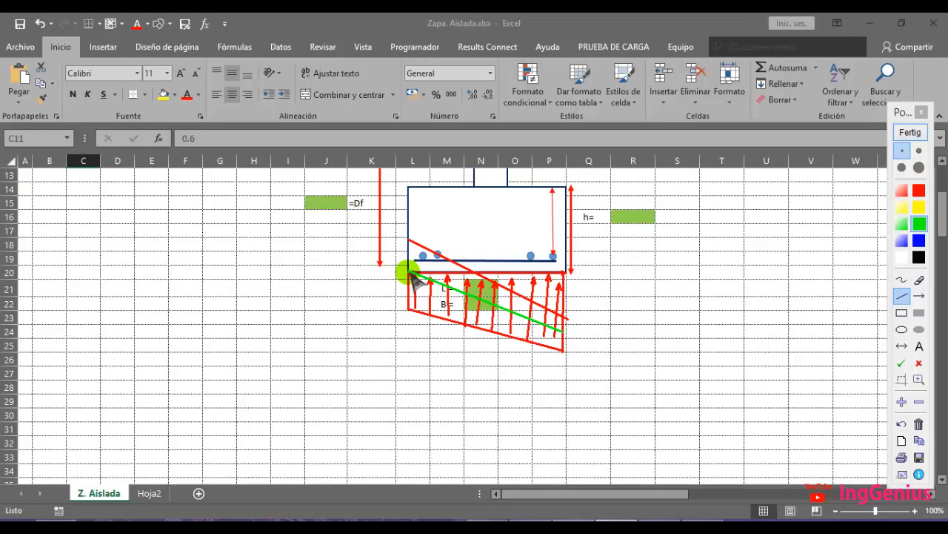
{"action": "left_click", "coordinate": [911, 131]}
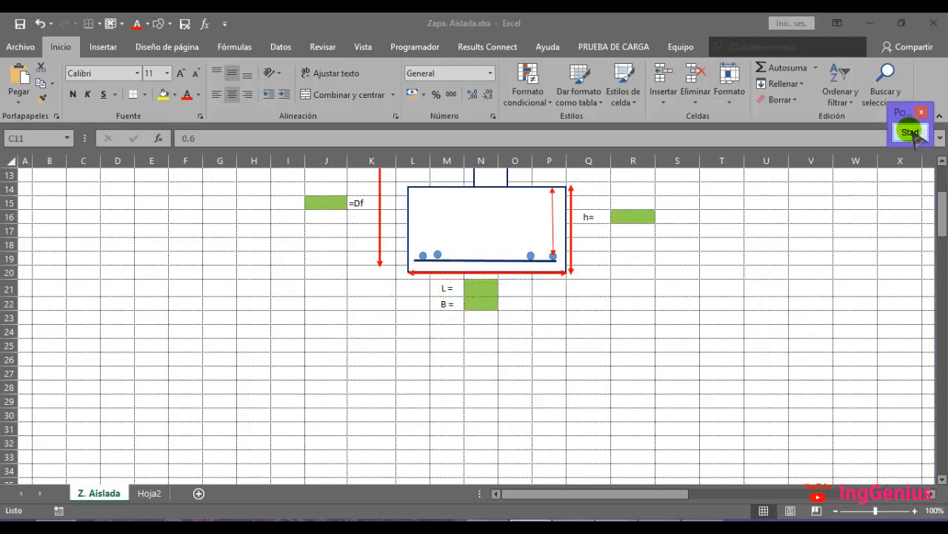
Return to Geo Zapata and calculate the footing area and tentative dimensions L and B
{"action": "left_click", "coordinate": [662, 526]}
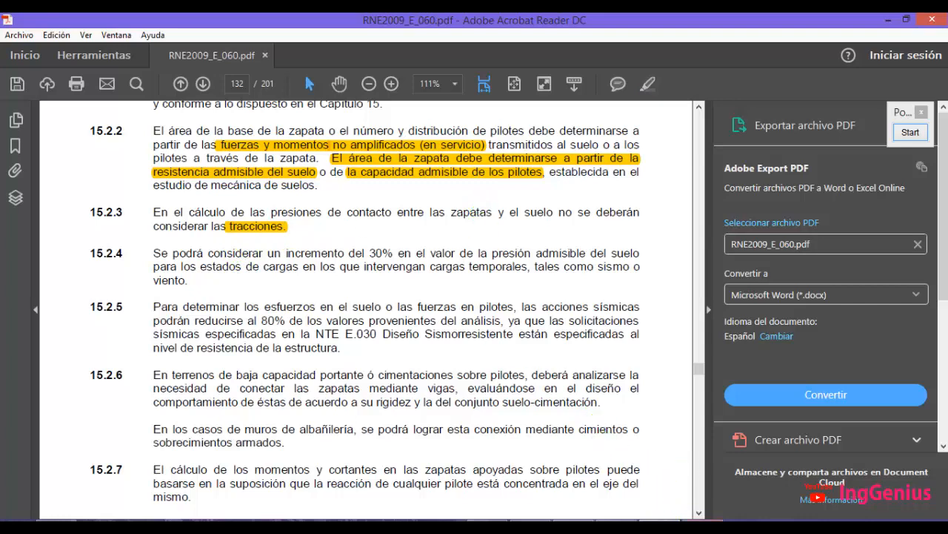
{"action": "left_click", "coordinate": [695, 525]}
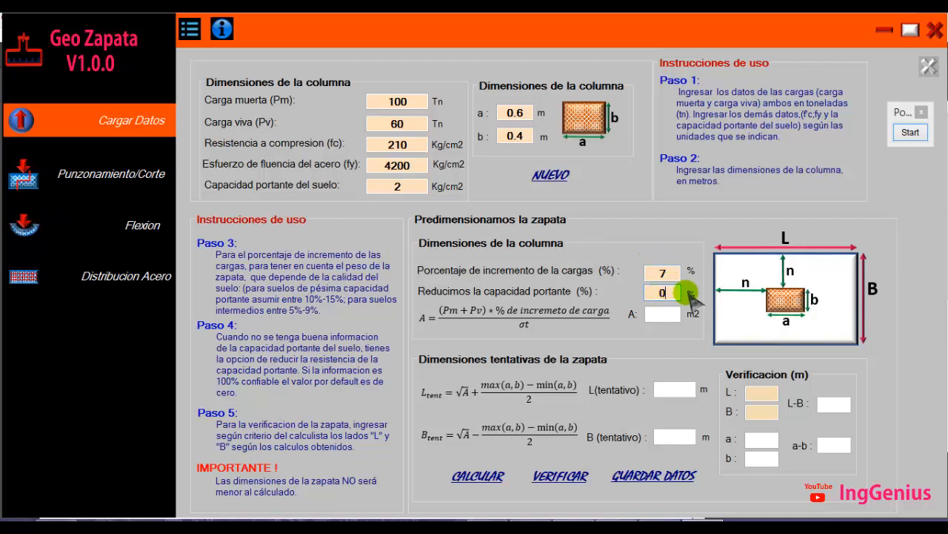
{"action": "left_click", "coordinate": [478, 478]}
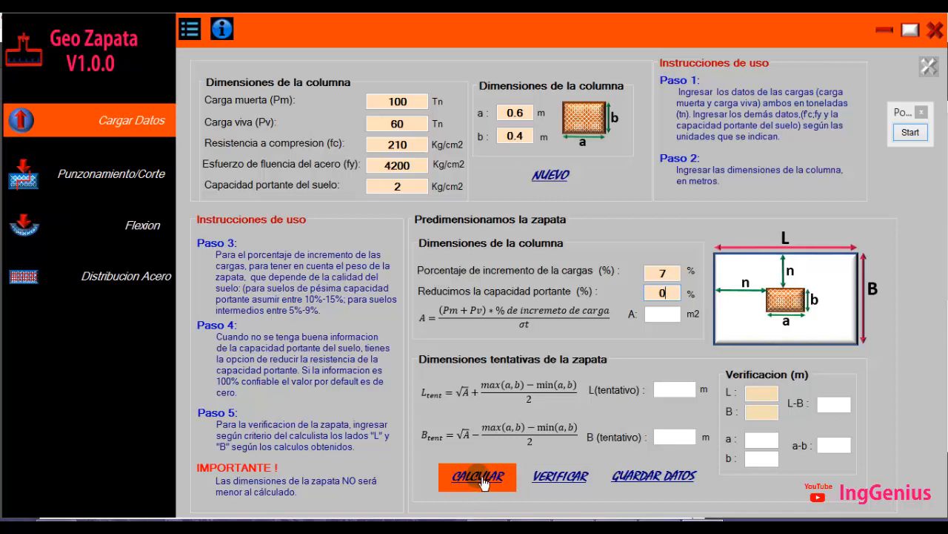
{"action": "left_click", "coordinate": [478, 482]}
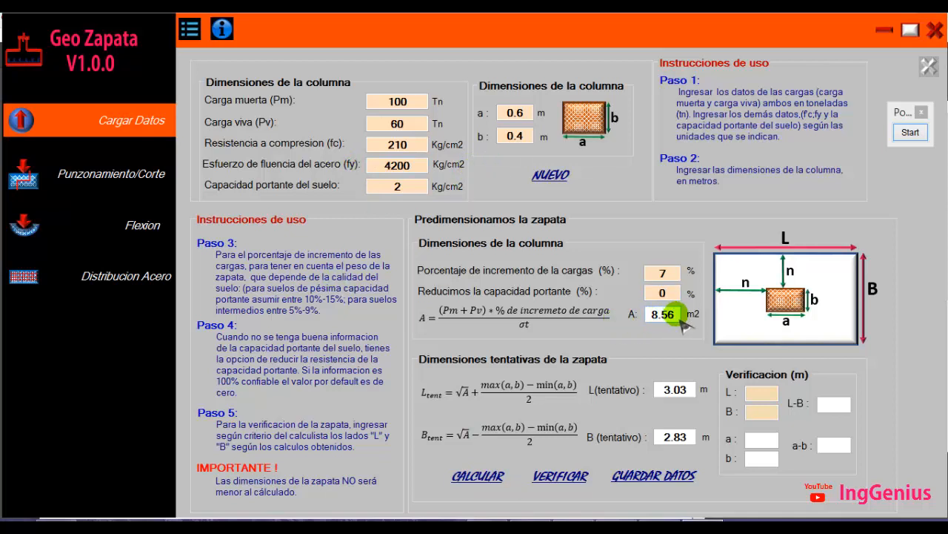
Examine the computed area and the tentative L and B values
{"action": "left_click_drag", "start_coordinate": [678, 319], "coordinate": [652, 319]}
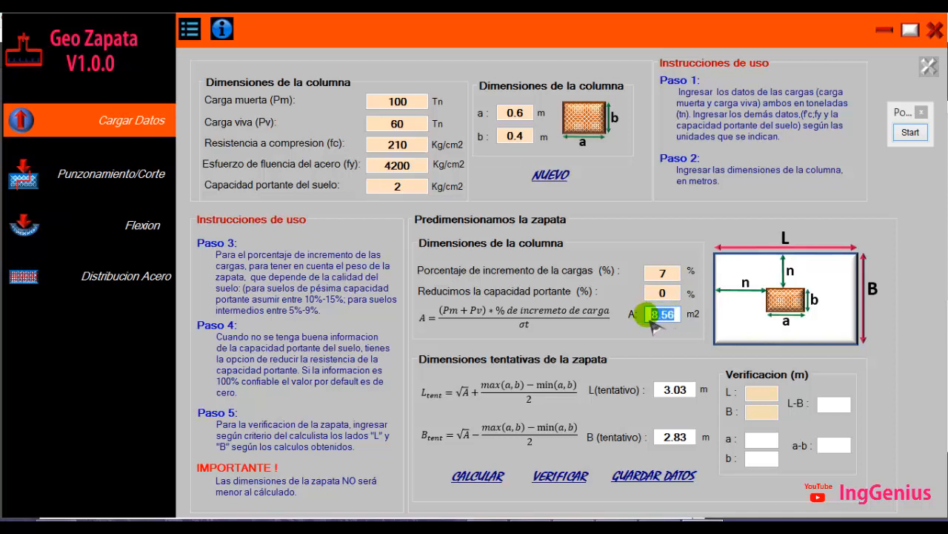
{"action": "left_click_drag", "start_coordinate": [643, 314], "coordinate": [682, 321]}
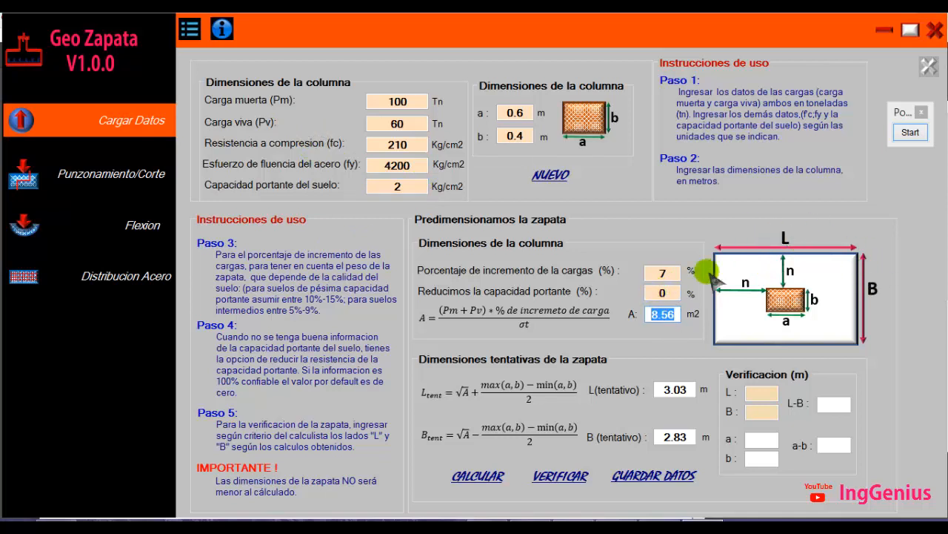
{"action": "left_click", "coordinate": [664, 314]}
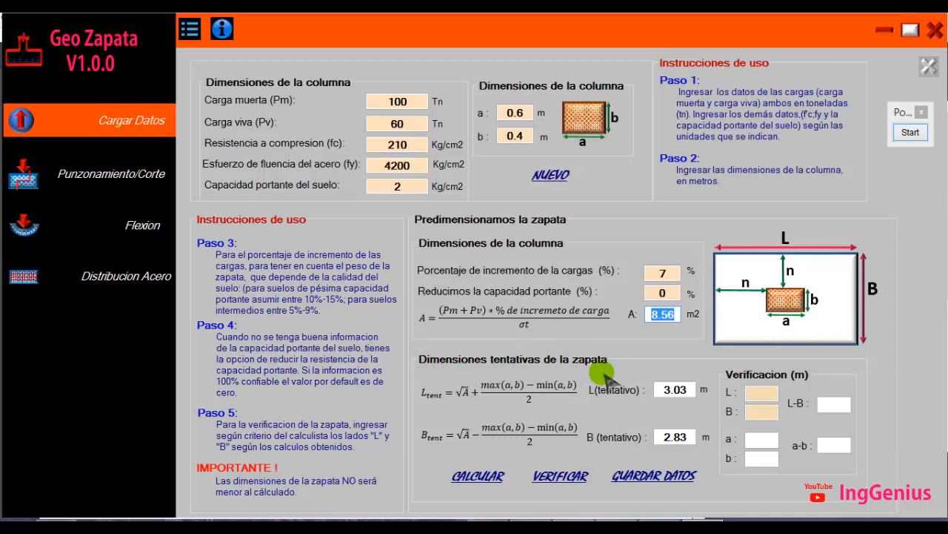
{"action": "left_click", "coordinate": [673, 388]}
{"action": "left_click", "coordinate": [680, 437]}
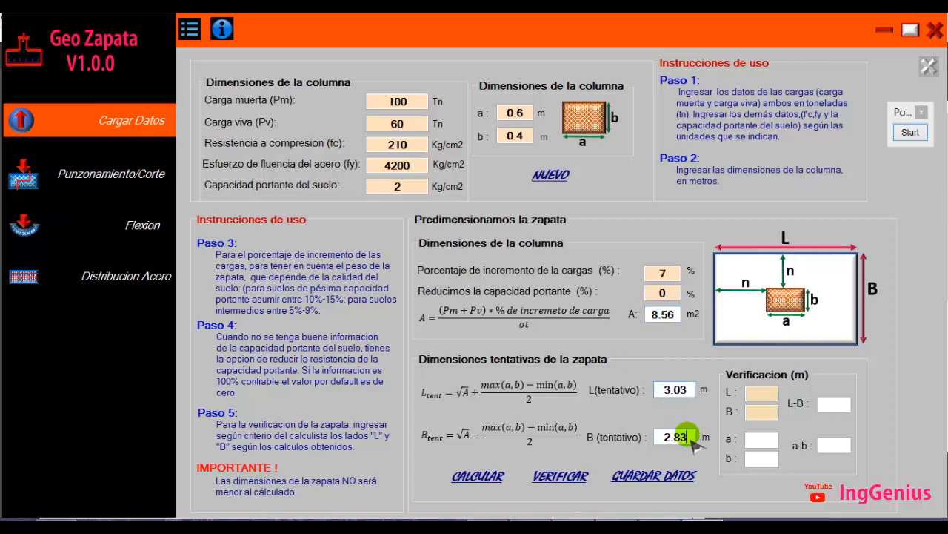
Try entering 3 as the tentative L, then recalculate the tentative footing dimensions
{"action": "left_click", "coordinate": [675, 389]}
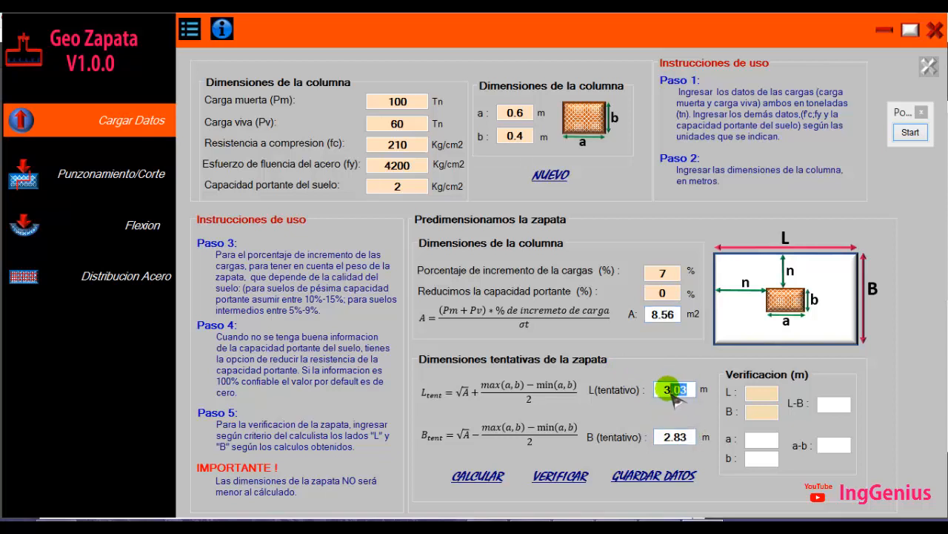
{"action": "left_click", "coordinate": [681, 438]}
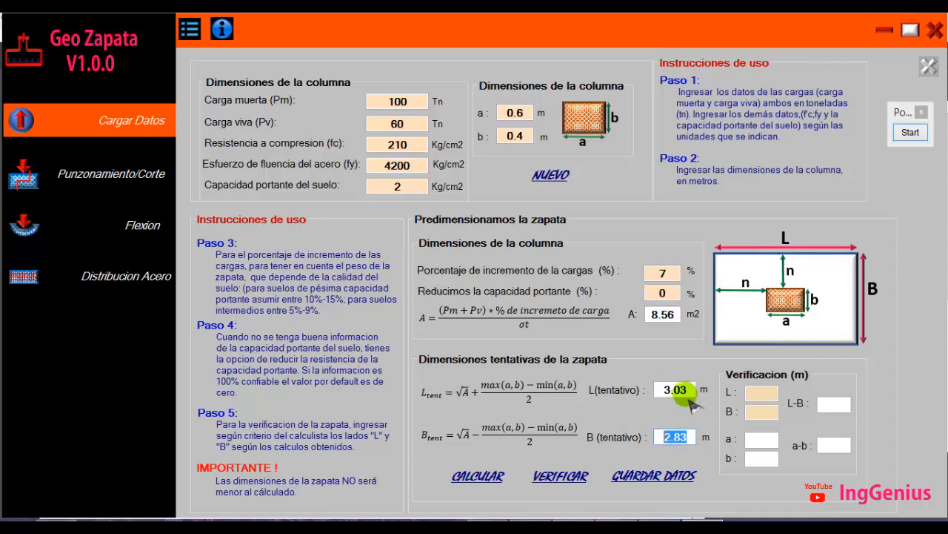
{"action": "left_click", "coordinate": [665, 389]}
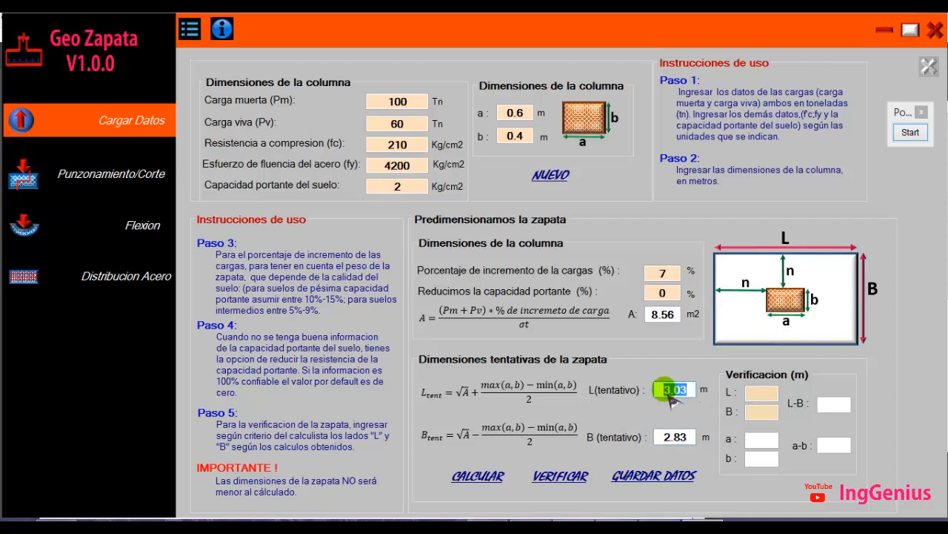
{"action": "left_click", "coordinate": [658, 437]}
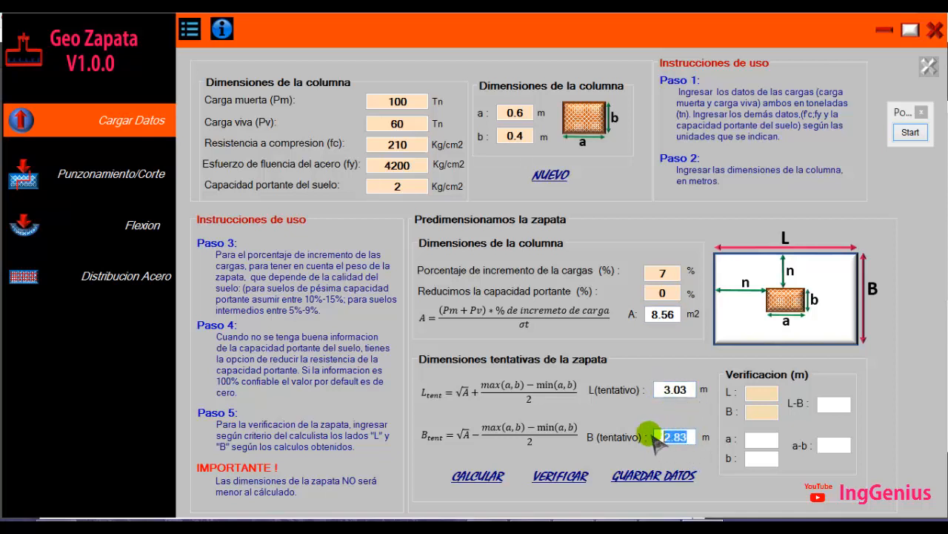
{"action": "left_click", "coordinate": [676, 391]}
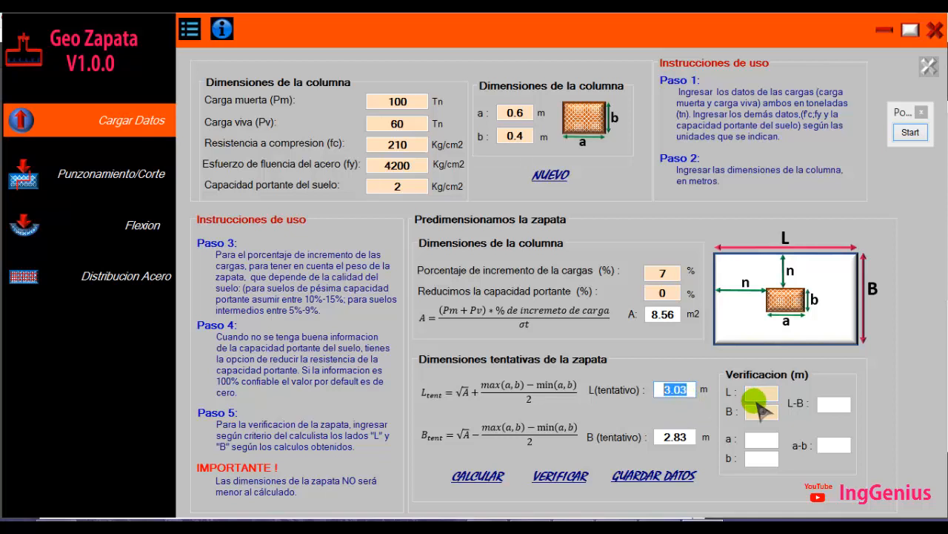
{"action": "type", "text": "3"}
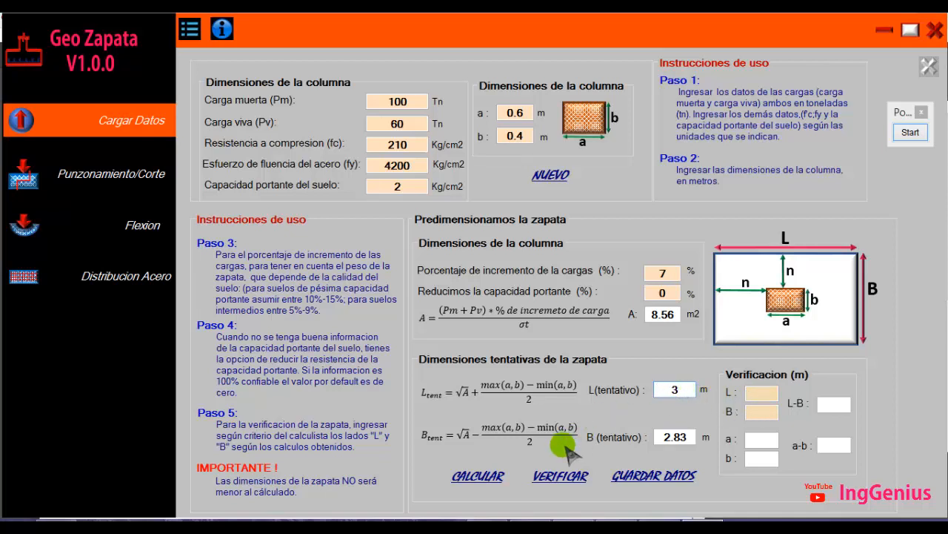
{"action": "left_click", "coordinate": [480, 475]}
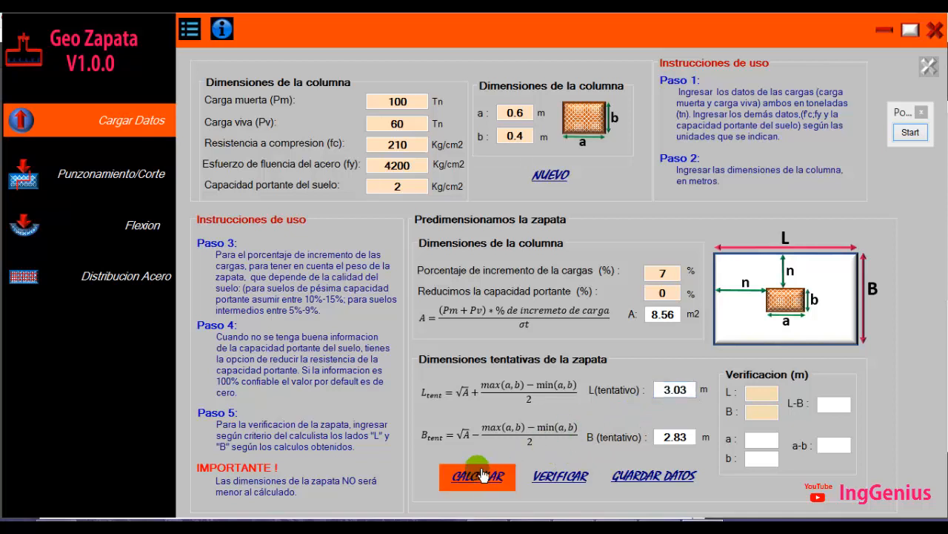
Enter the chosen footing sides L = 3 and B = 2.8 in the verification fields
{"action": "left_click", "coordinate": [765, 393]}
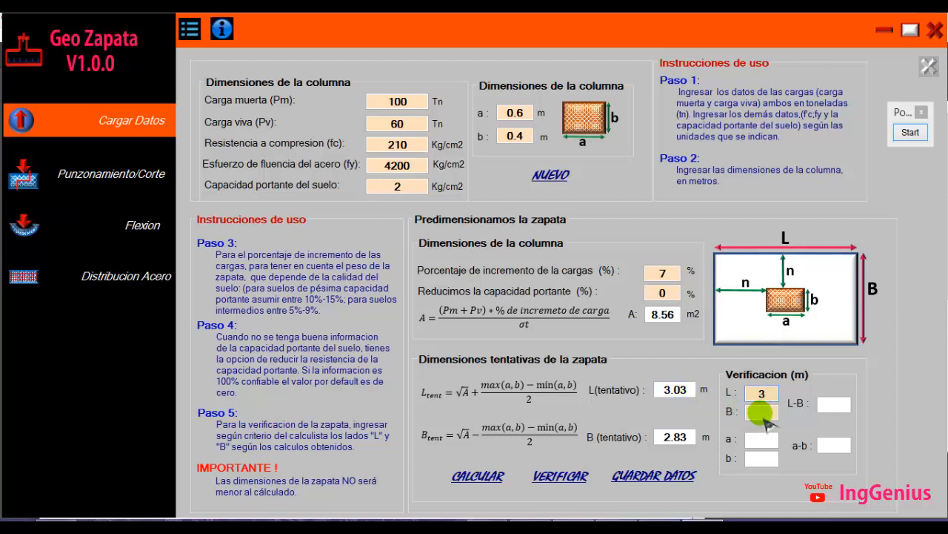
{"action": "left_click", "coordinate": [761, 412]}
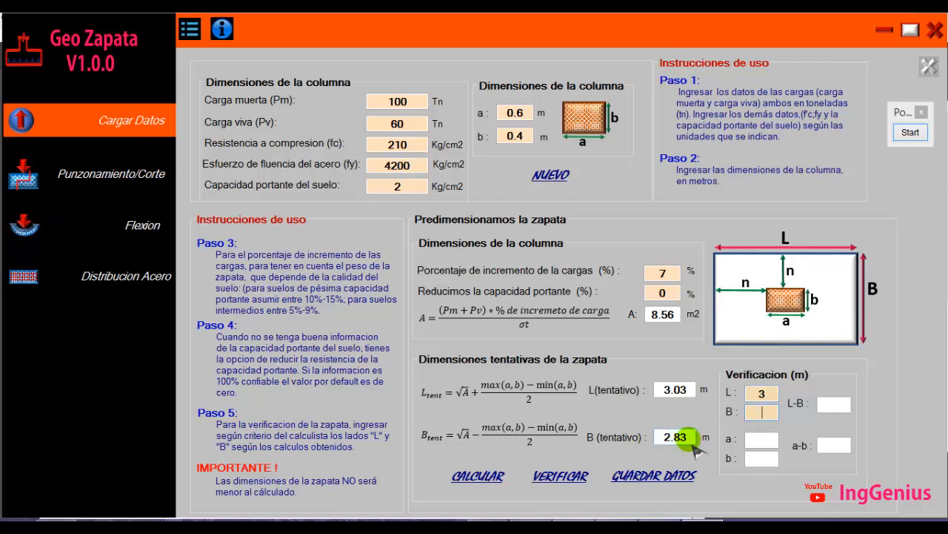
{"action": "type", "text": "2.8"}
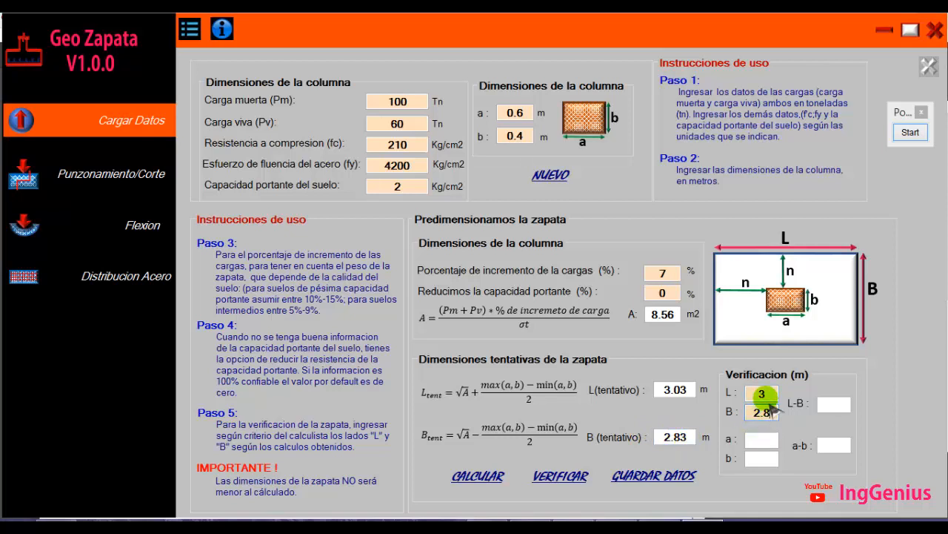
{"action": "double_click", "coordinate": [675, 390]}
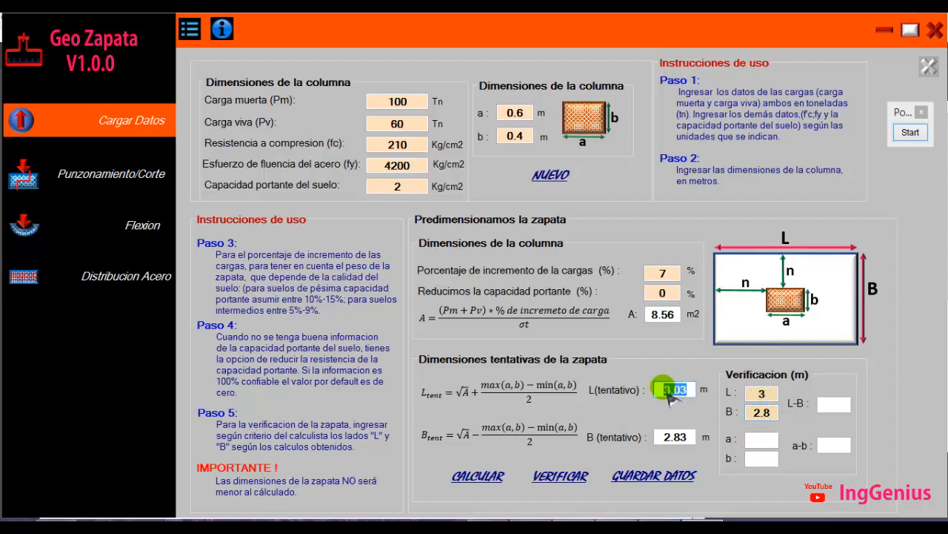
{"action": "double_click", "coordinate": [675, 436]}
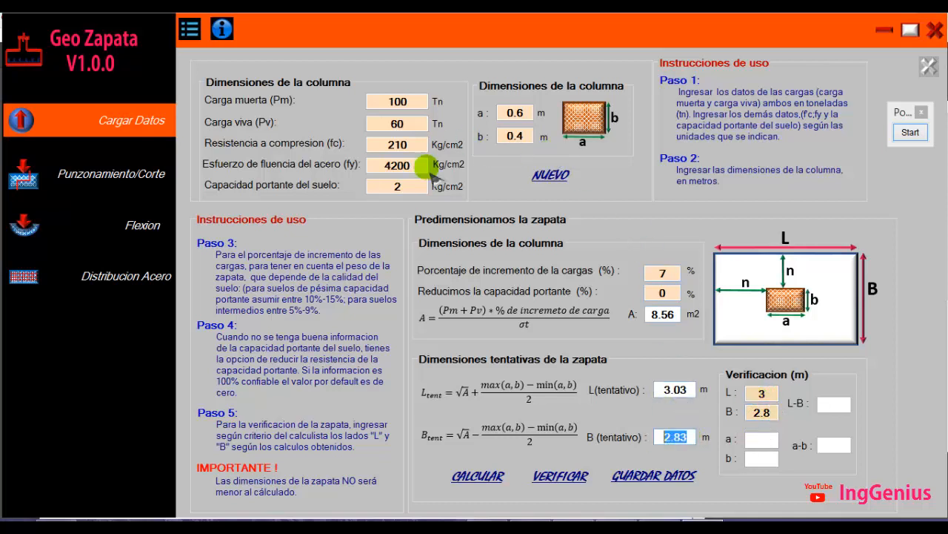
Verify the entered footing dimensions and move the resulting message dialog aside
{"action": "left_click", "coordinate": [552, 480]}
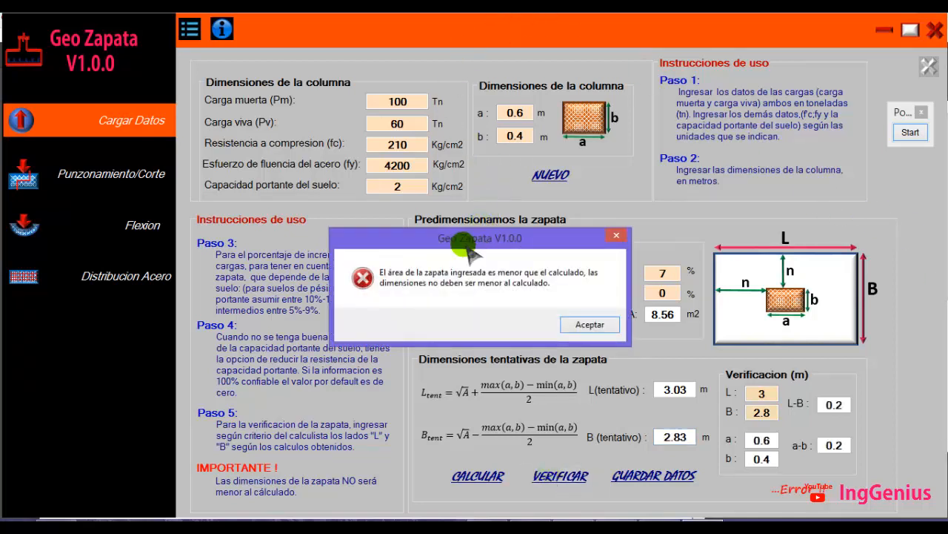
{"action": "left_click_drag", "start_coordinate": [472, 245], "coordinate": [519, 189]}
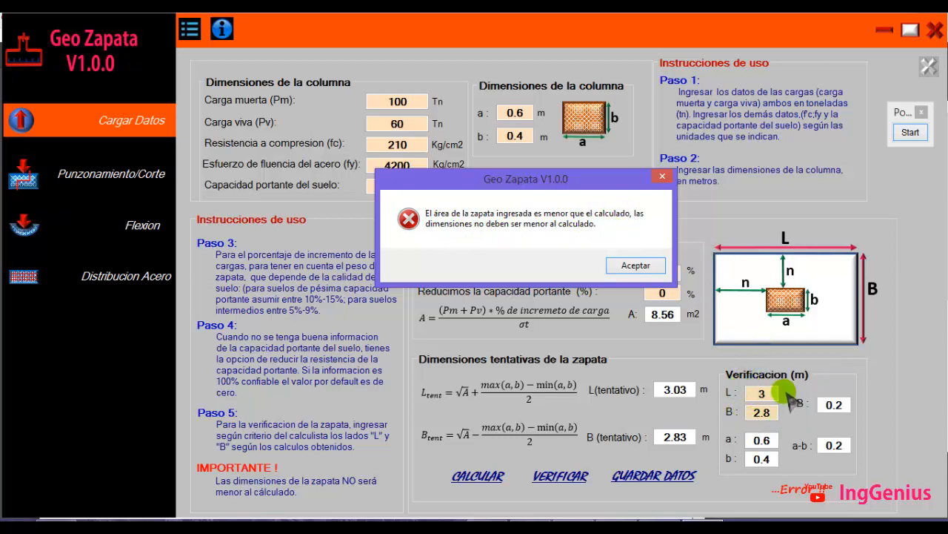
Frame the verification L and B values and tick the area with green annotations, then exit annotation and dismiss the message
{"action": "left_click", "coordinate": [919, 127]}
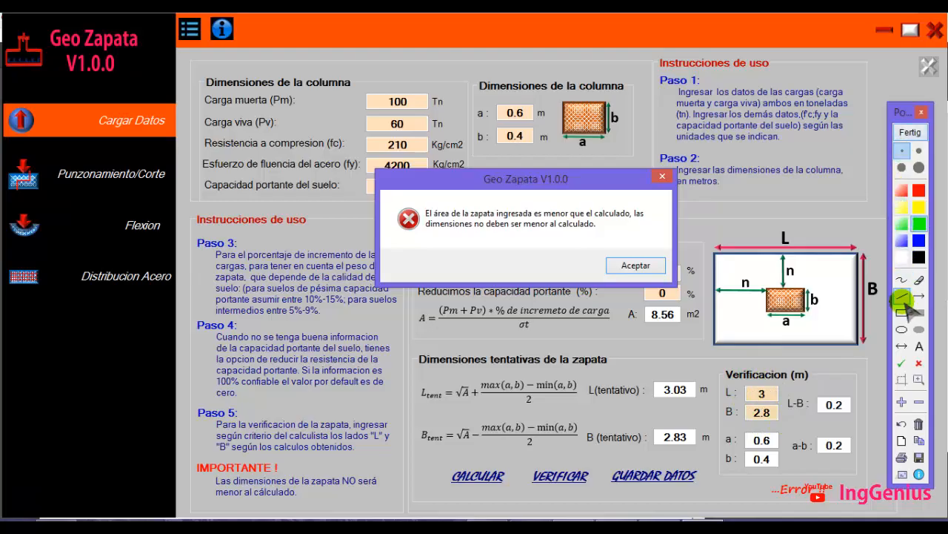
{"action": "left_click", "coordinate": [902, 312]}
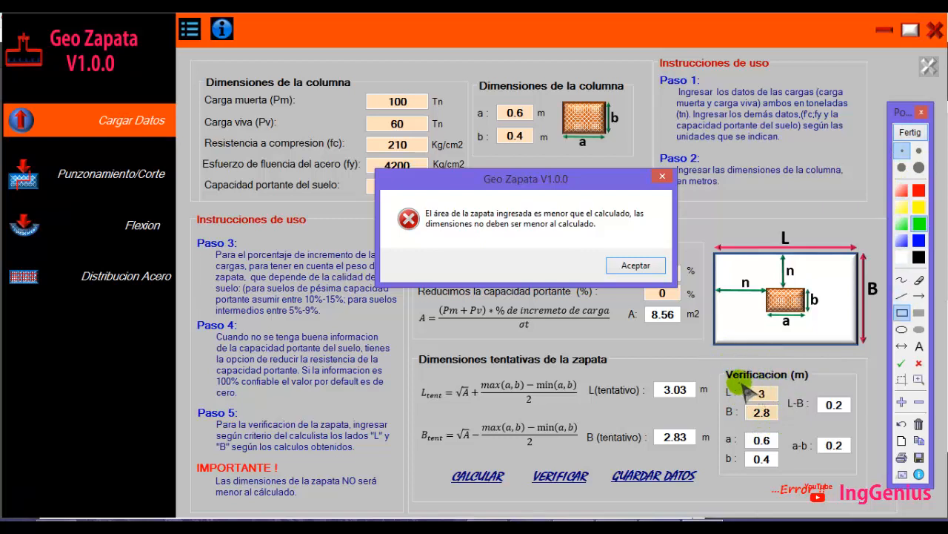
{"action": "mouse_move", "coordinate": [741, 379]}
{"action": "left_mouse_down"}
{"action": "mouse_move", "coordinate": [746, 412]}
{"action": "mouse_move", "coordinate": [785, 421]}
{"action": "left_mouse_up"}
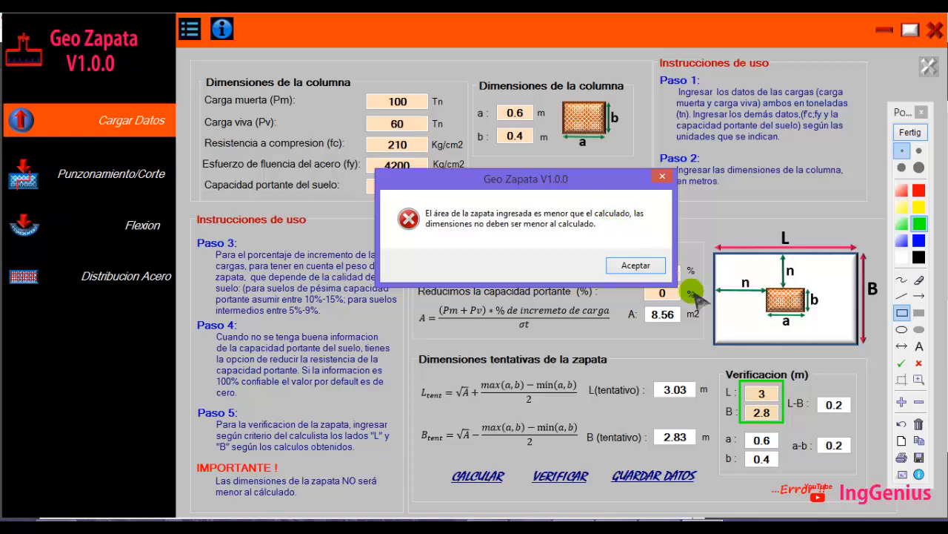
{"action": "left_click", "coordinate": [902, 362]}
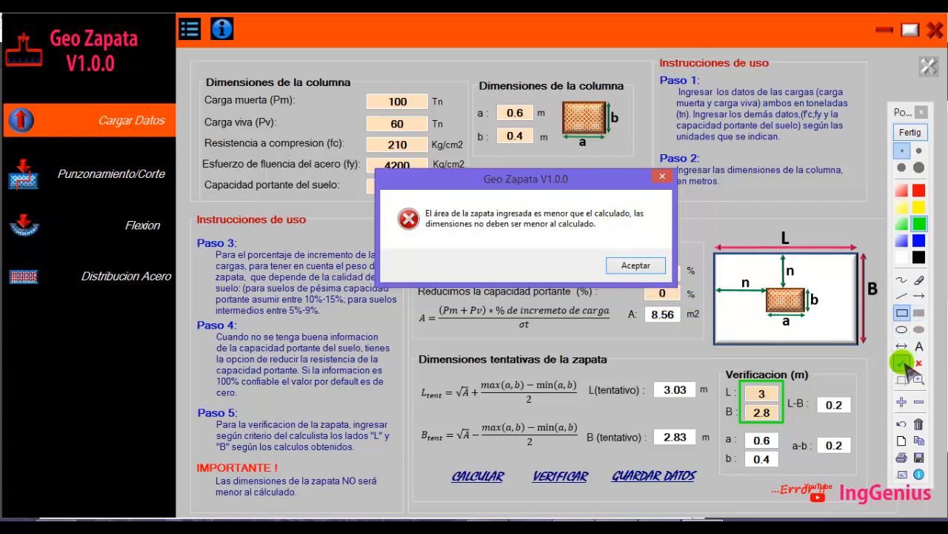
{"action": "left_click", "coordinate": [682, 308]}
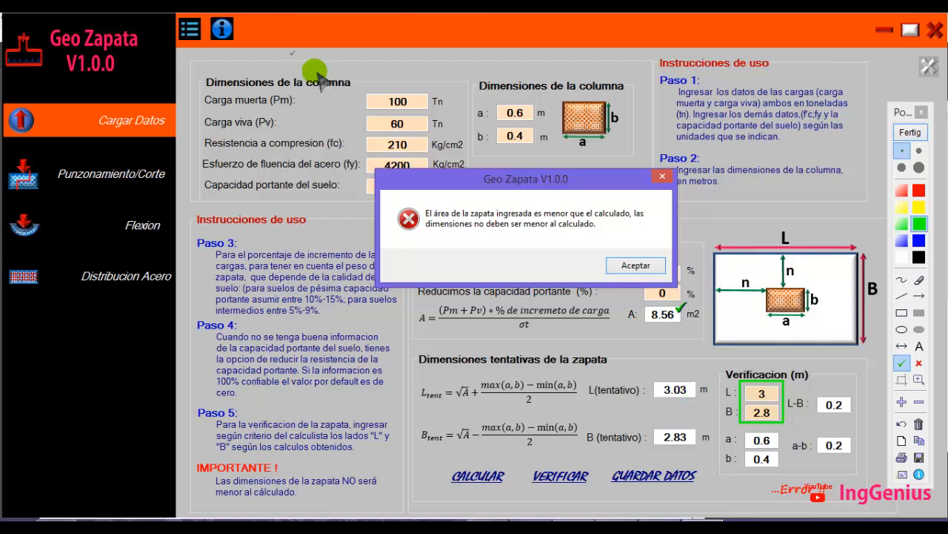
{"action": "left_click", "coordinate": [910, 133]}
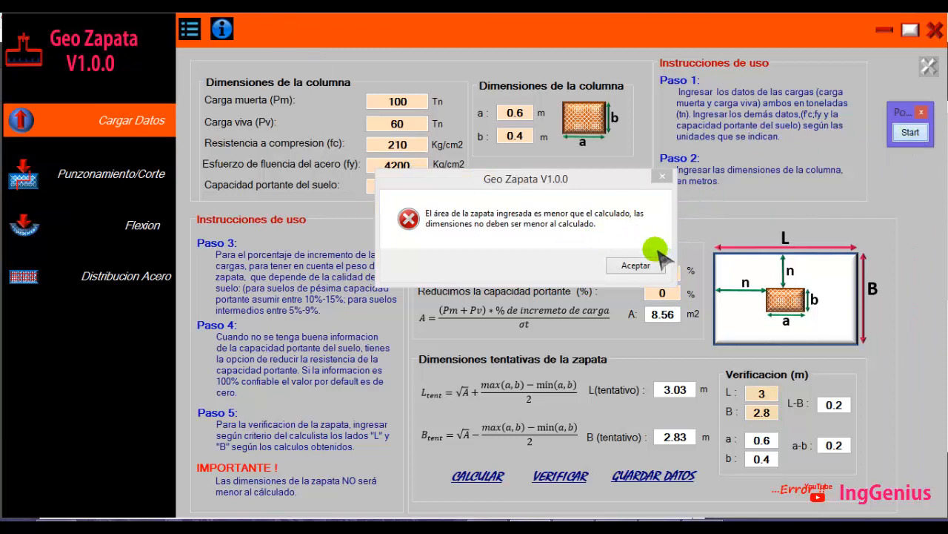
{"action": "left_click", "coordinate": [632, 264]}
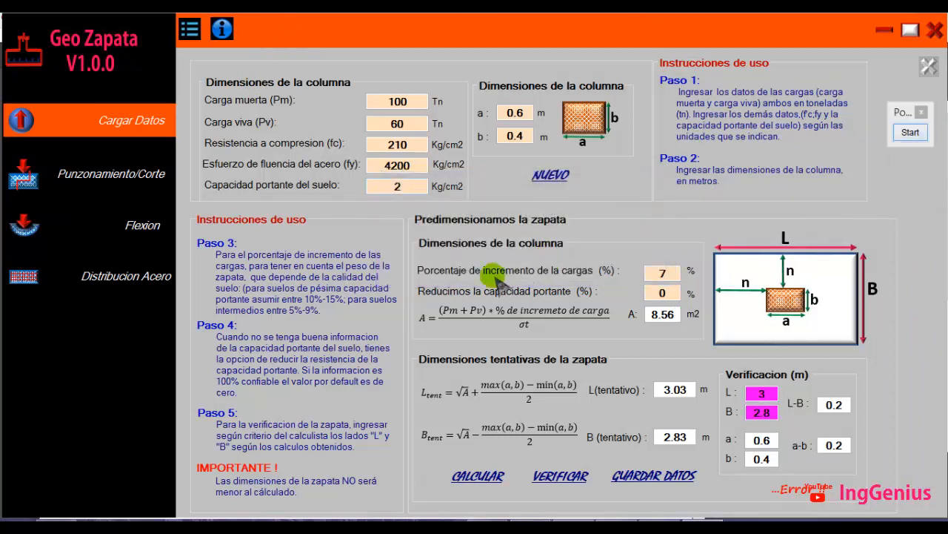
Change the verification sides to L = 3.1 and B = 2.9 and verify the footing again
{"action": "left_click", "coordinate": [754, 394]}
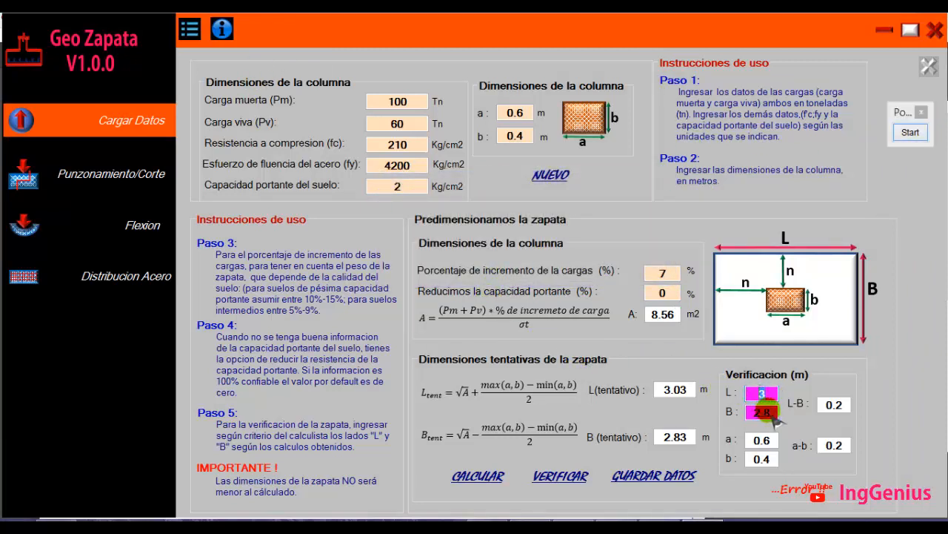
{"action": "left_click_drag", "start_coordinate": [773, 412], "coordinate": [751, 416]}
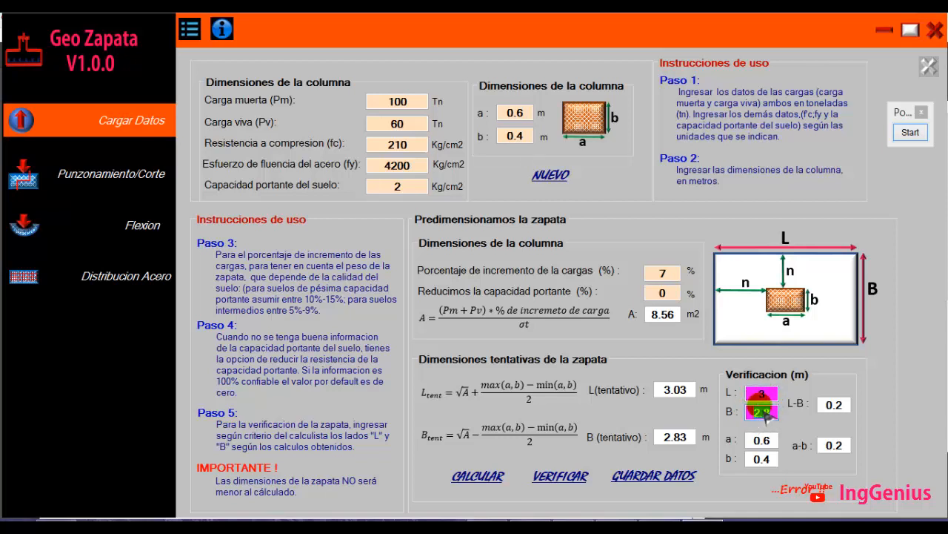
{"action": "left_click", "coordinate": [768, 395]}
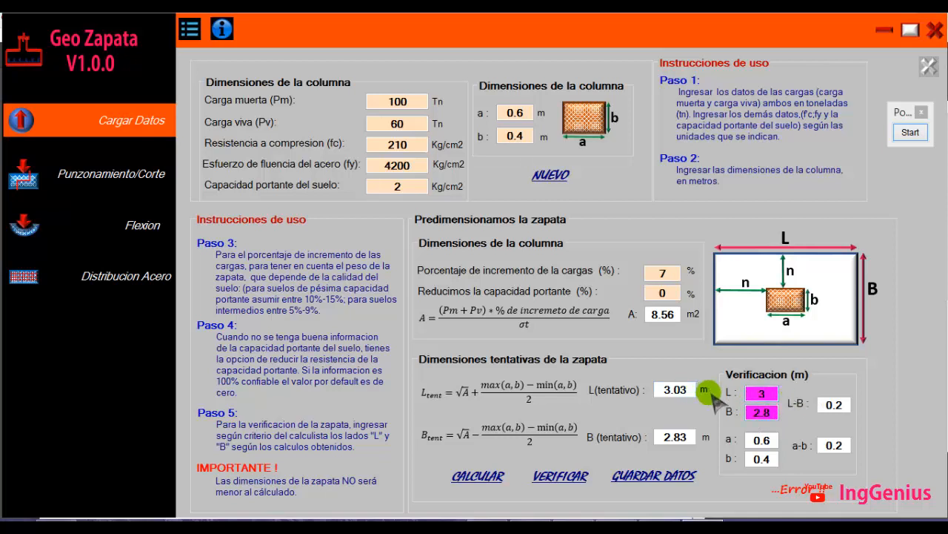
{"action": "type", "text": ".1"}
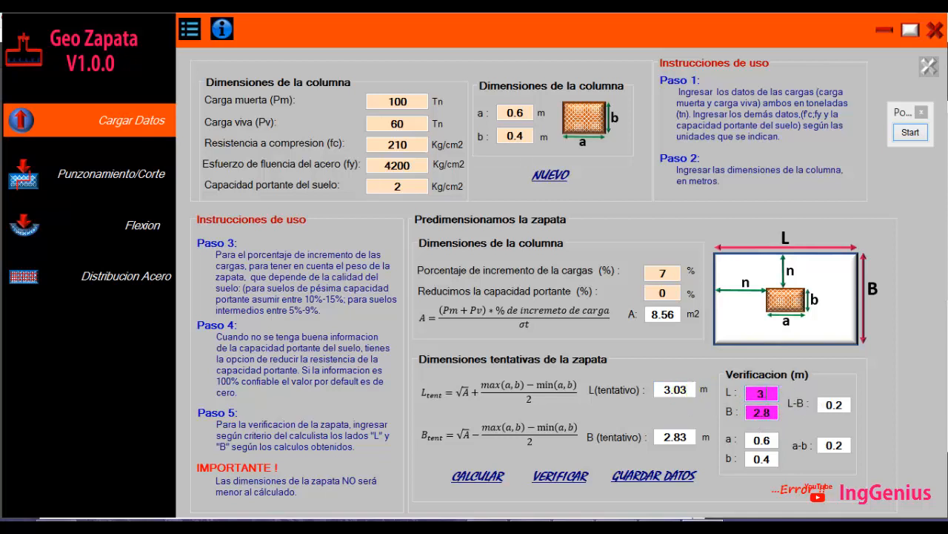
{"action": "double_click", "coordinate": [762, 412]}
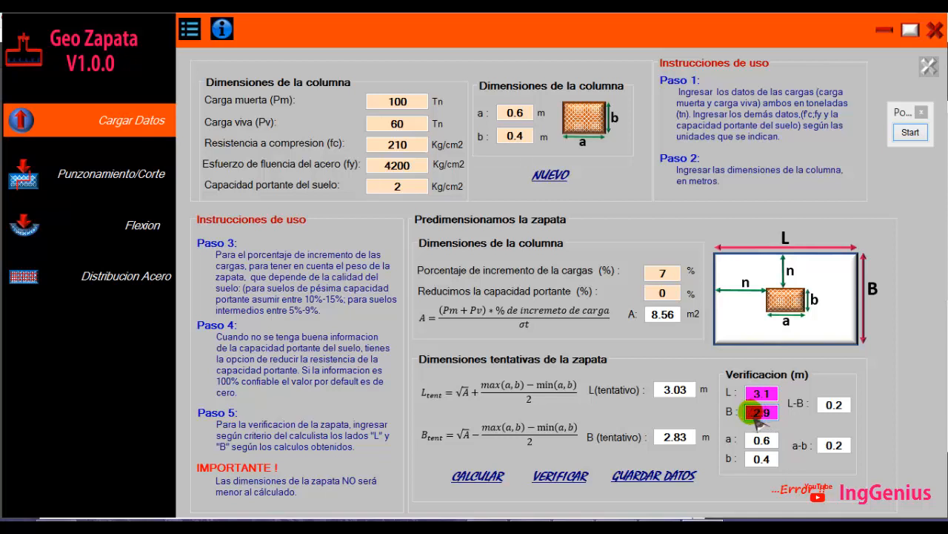
{"action": "left_click_drag", "start_coordinate": [765, 414], "coordinate": [777, 417]}
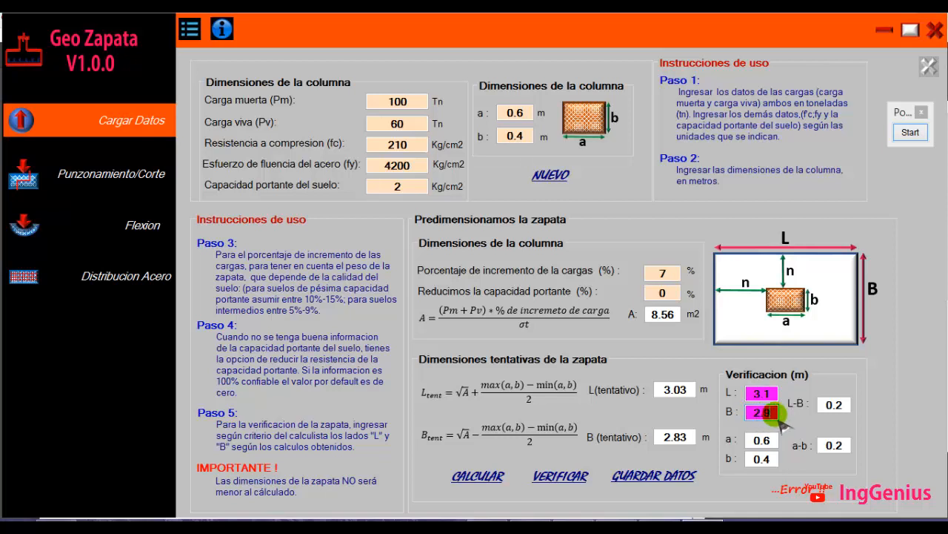
{"action": "left_click", "coordinate": [575, 480]}
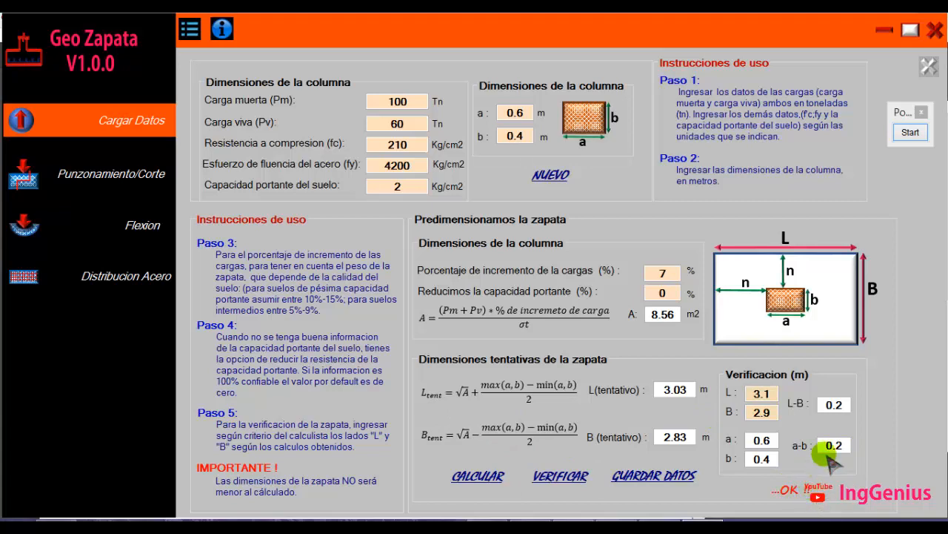
Start the screen annotation palette, move it aside and draw green overhang arrows below and beside the column in the footing diagram
{"action": "left_click", "coordinate": [910, 134]}
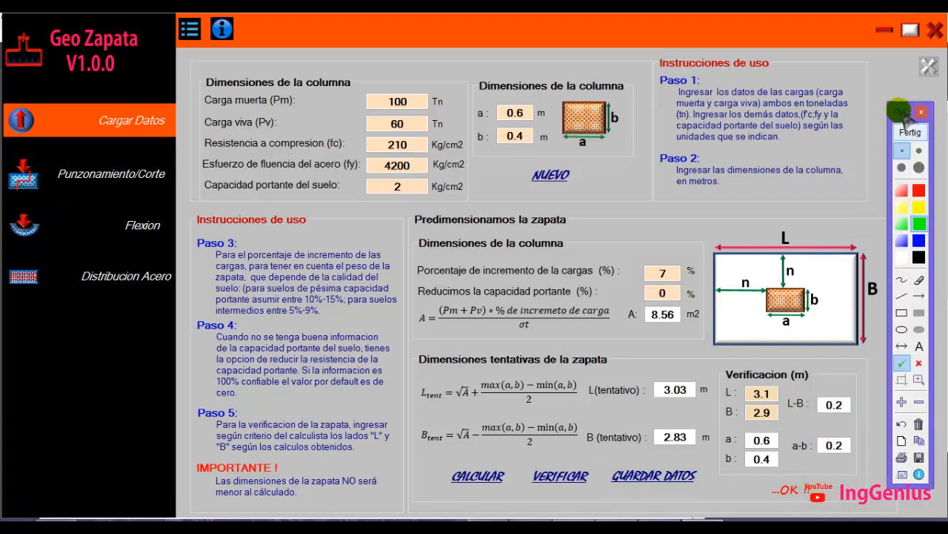
{"action": "mouse_move", "coordinate": [902, 113]}
{"action": "left_mouse_down"}
{"action": "mouse_move", "coordinate": [525, 85]}
{"action": "mouse_move", "coordinate": [386, 101]}
{"action": "mouse_move", "coordinate": [211, 99]}
{"action": "mouse_move", "coordinate": [192, 83]}
{"action": "left_mouse_up"}
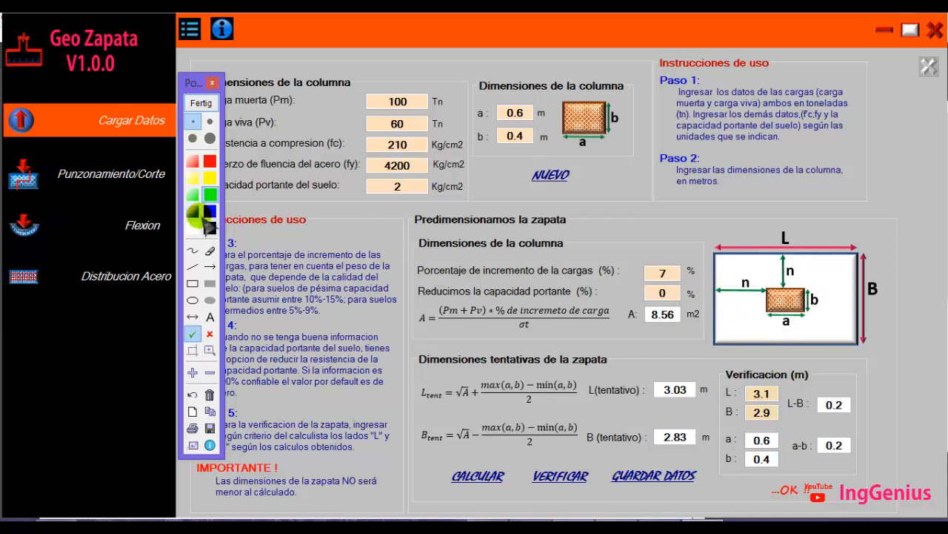
{"action": "left_click", "coordinate": [193, 317]}
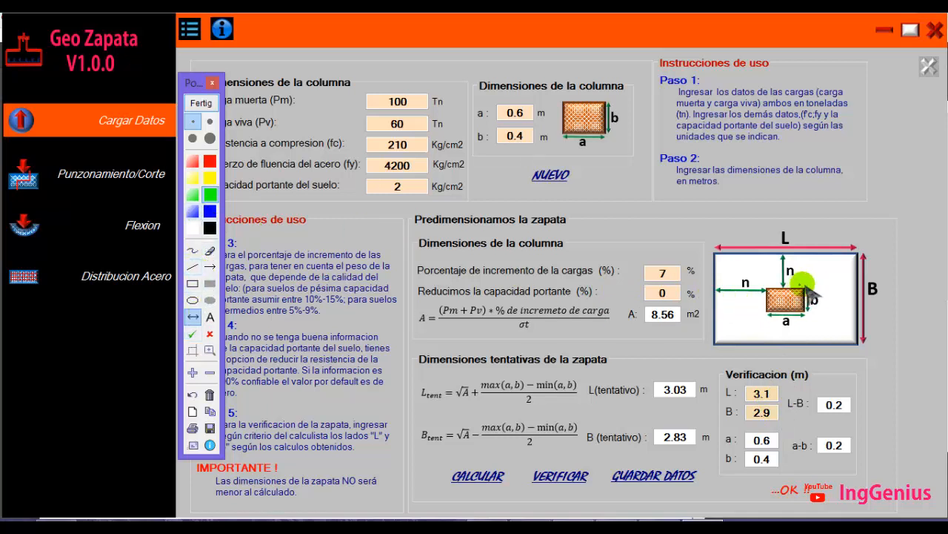
{"action": "left_click_drag", "start_coordinate": [806, 314], "coordinate": [809, 342]}
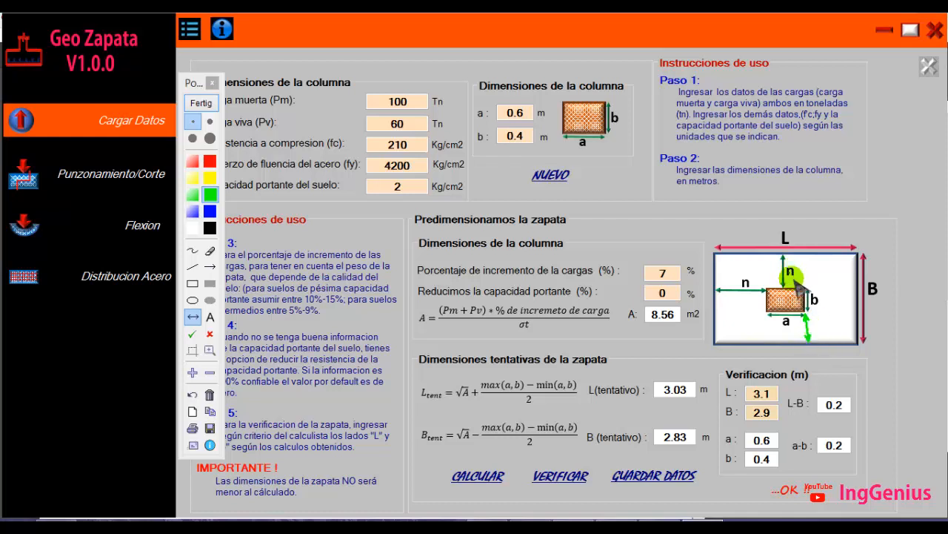
{"action": "left_click_drag", "start_coordinate": [806, 289], "coordinate": [859, 289]}
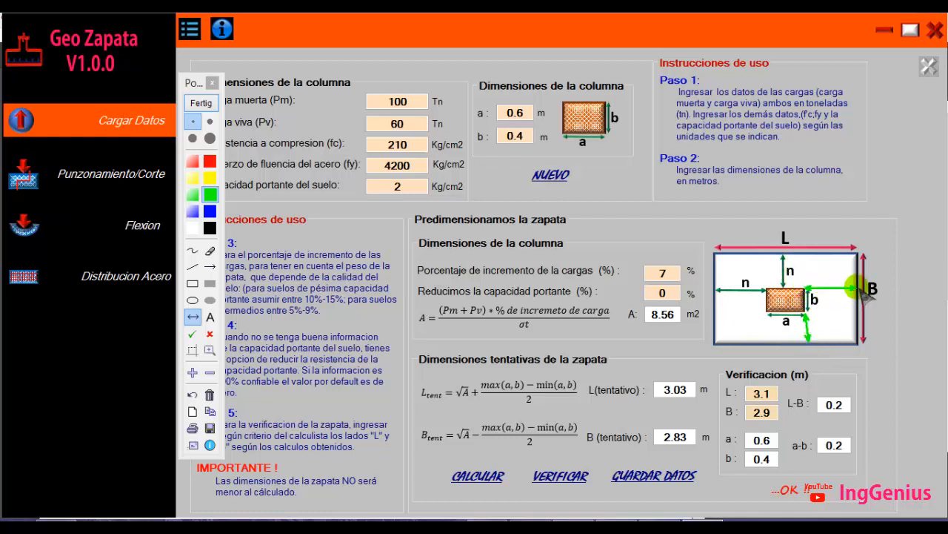
Label the new overhang arrows in the footing diagram with "n" text annotations
{"action": "left_click", "coordinate": [210, 316]}
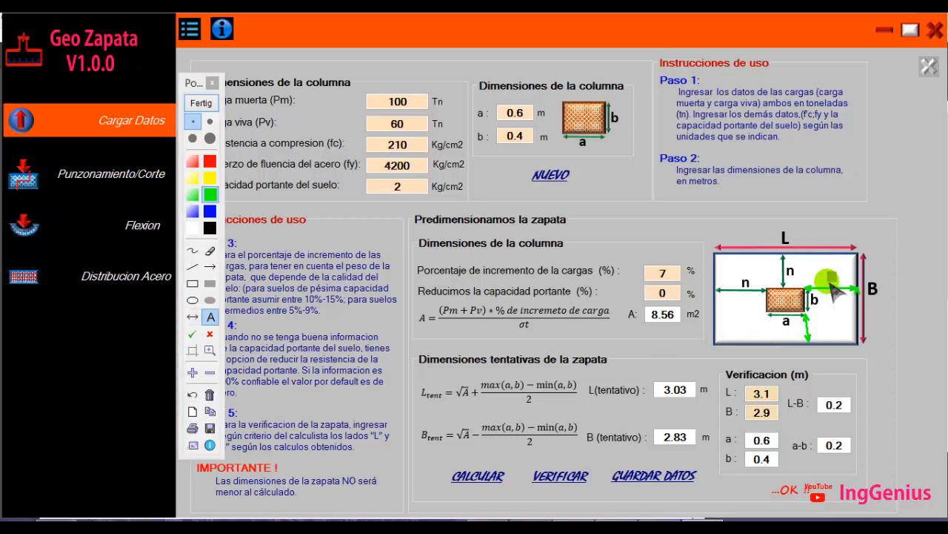
{"action": "type", "text": "n"}
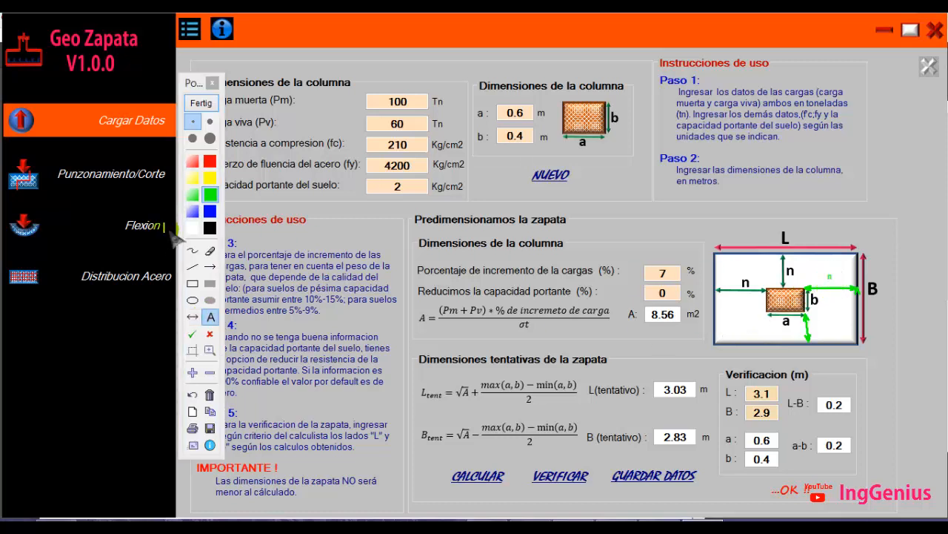
{"action": "left_click", "coordinate": [210, 212]}
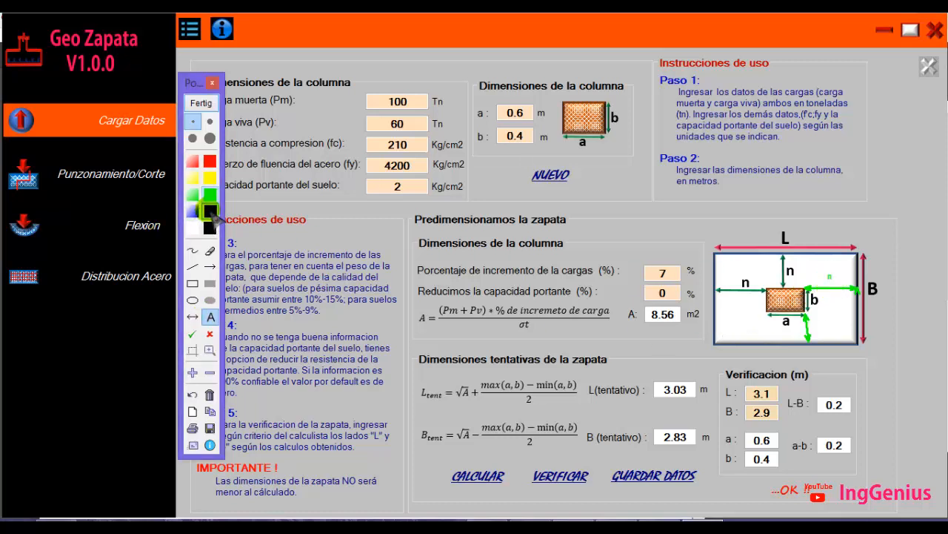
{"action": "left_click", "coordinate": [831, 278]}
{"action": "type", "text": "n"}
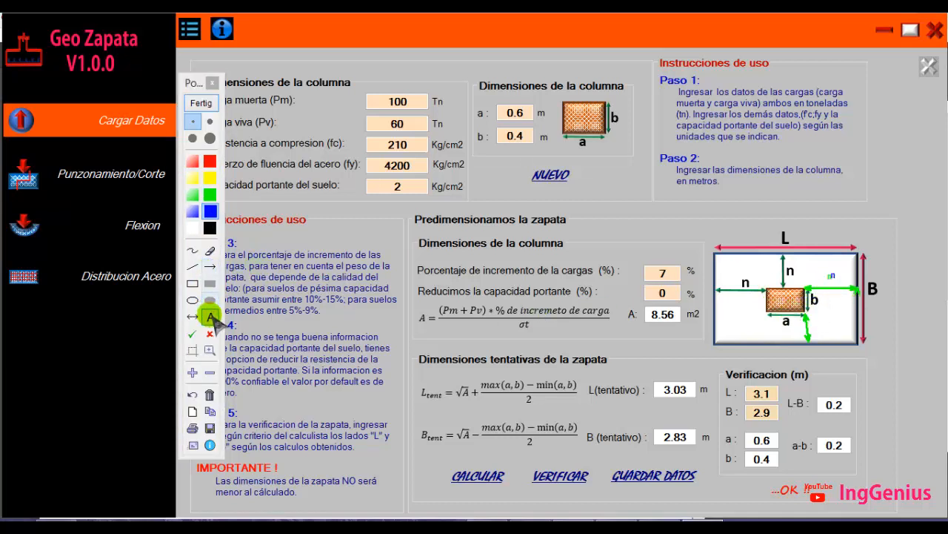
{"action": "left_click", "coordinate": [817, 324]}
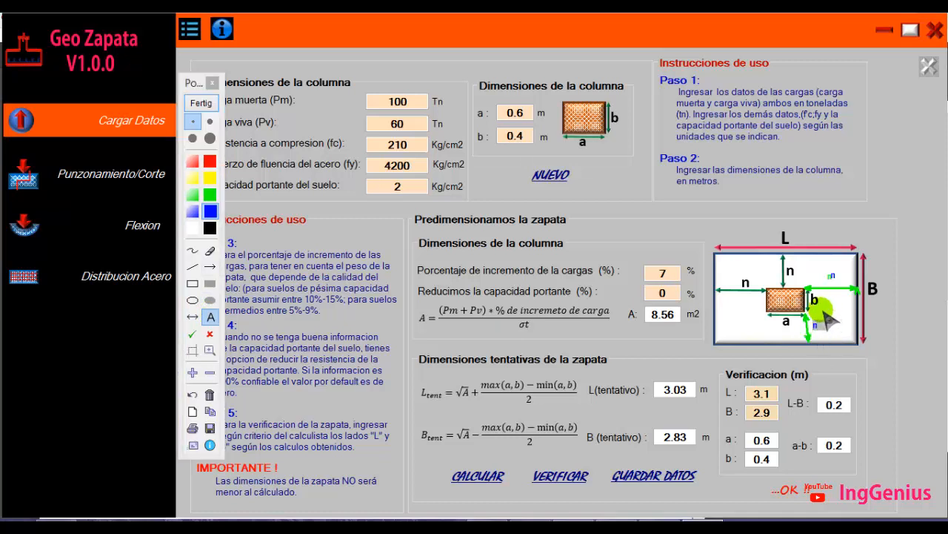
Sketch blue horizontal and vertical lines across the footing diagram, then finish annotating
{"action": "left_click", "coordinate": [192, 251]}
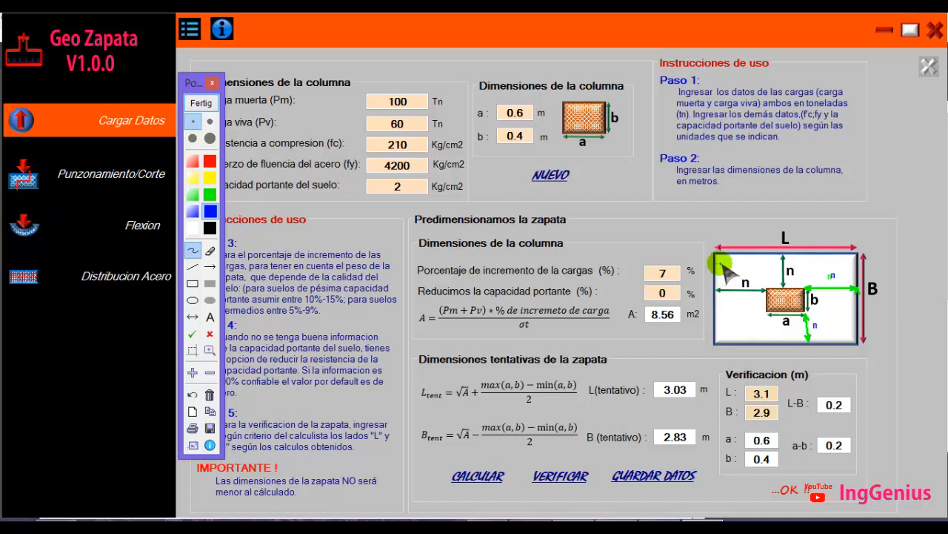
{"action": "left_click_drag", "start_coordinate": [719, 264], "coordinate": [853, 269]}
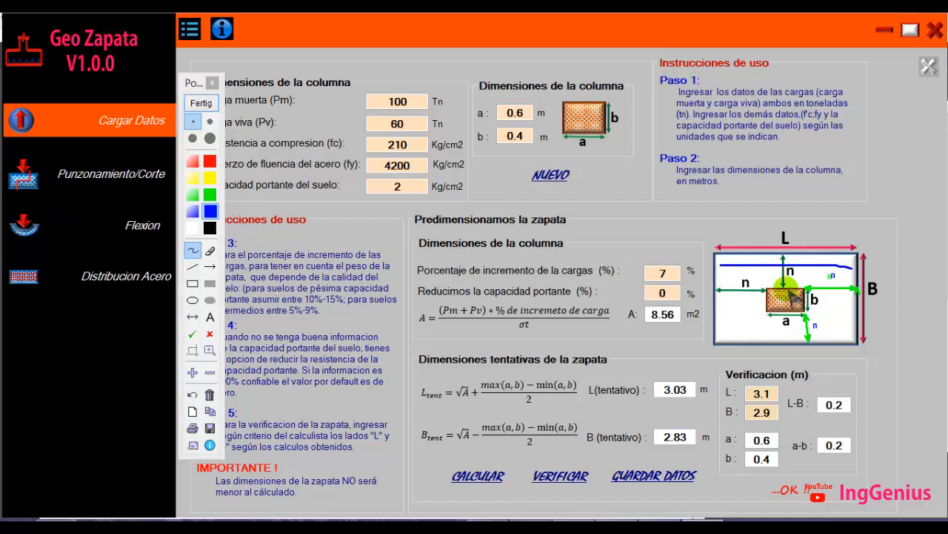
{"action": "left_click", "coordinate": [193, 266]}
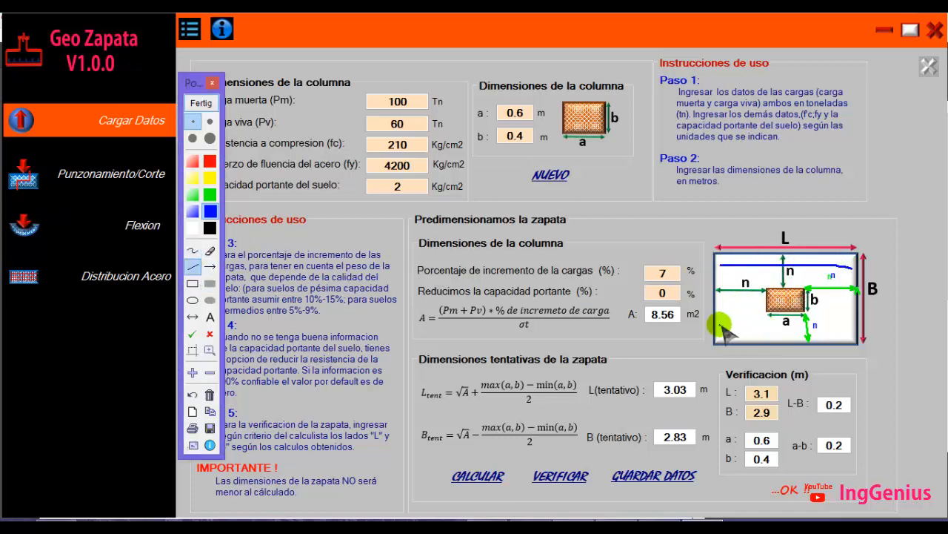
{"action": "left_click_drag", "start_coordinate": [723, 326], "coordinate": [859, 326]}
{"action": "left_click_drag", "start_coordinate": [730, 257], "coordinate": [731, 334]}
{"action": "left_click_drag", "start_coordinate": [744, 259], "coordinate": [744, 335]}
{"action": "left_click_drag", "start_coordinate": [759, 257], "coordinate": [758, 331]}
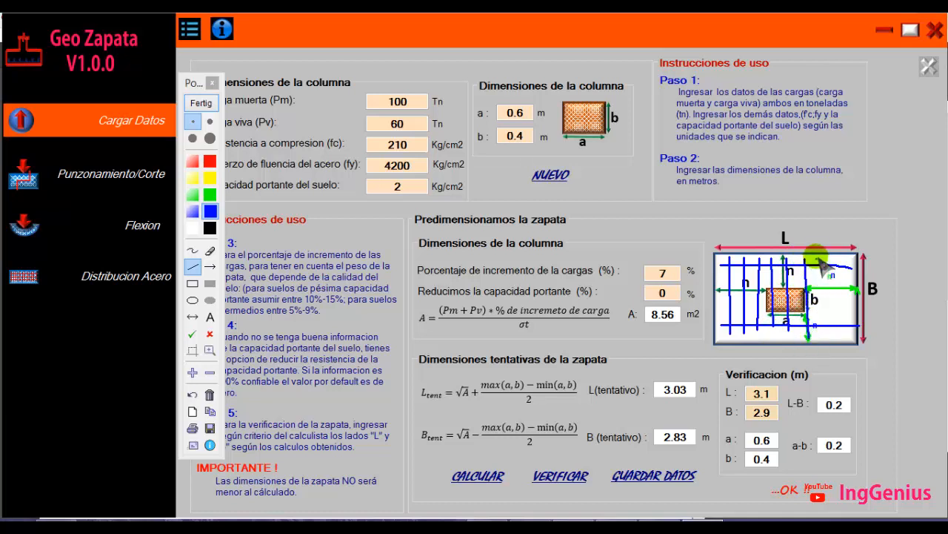
{"action": "left_click_drag", "start_coordinate": [820, 258], "coordinate": [821, 335]}
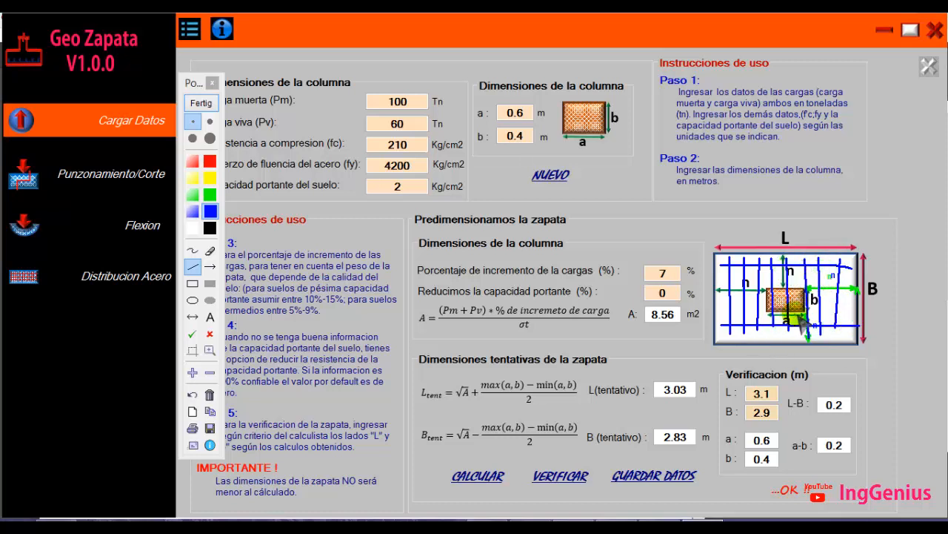
{"action": "left_click", "coordinate": [200, 102]}
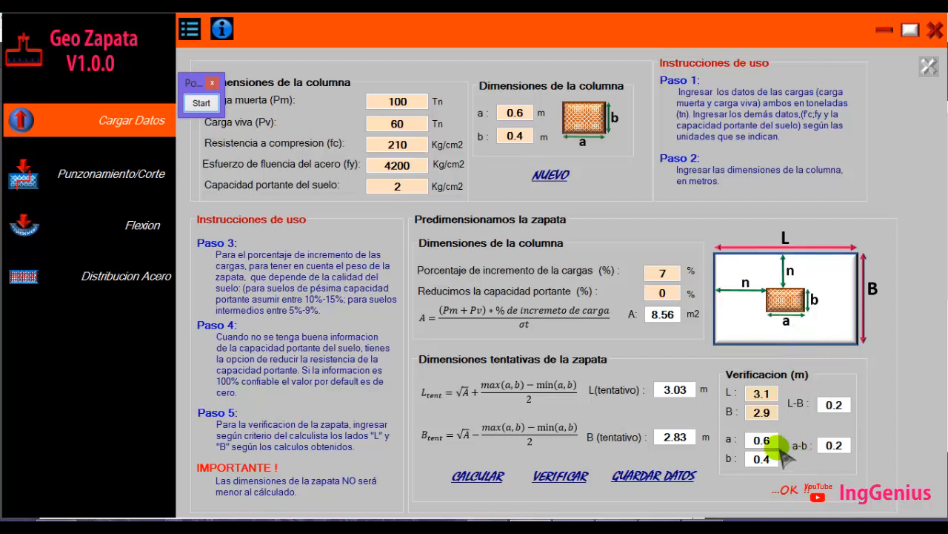
Examine the verification fields L, B, a, b, L-B and a-b one by one
{"action": "double_click", "coordinate": [760, 393]}
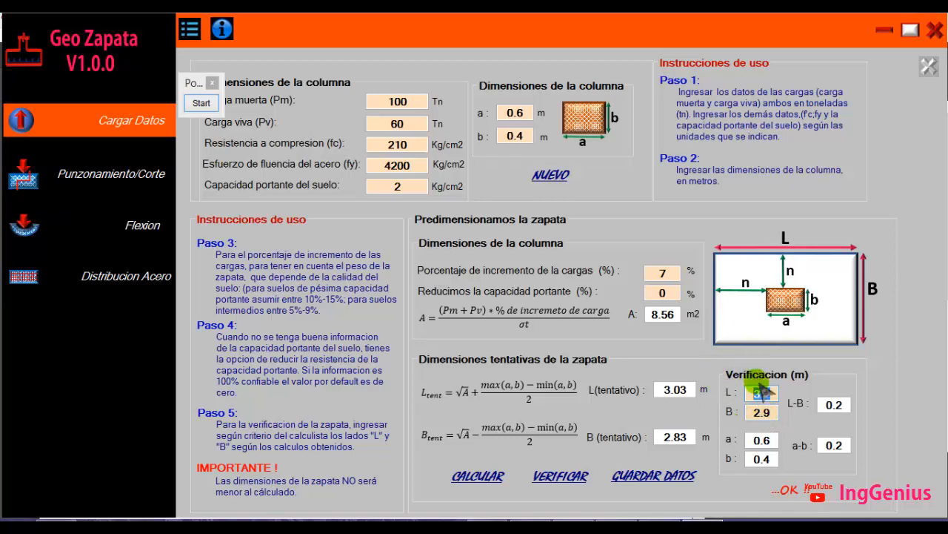
{"action": "left_click", "coordinate": [763, 394]}
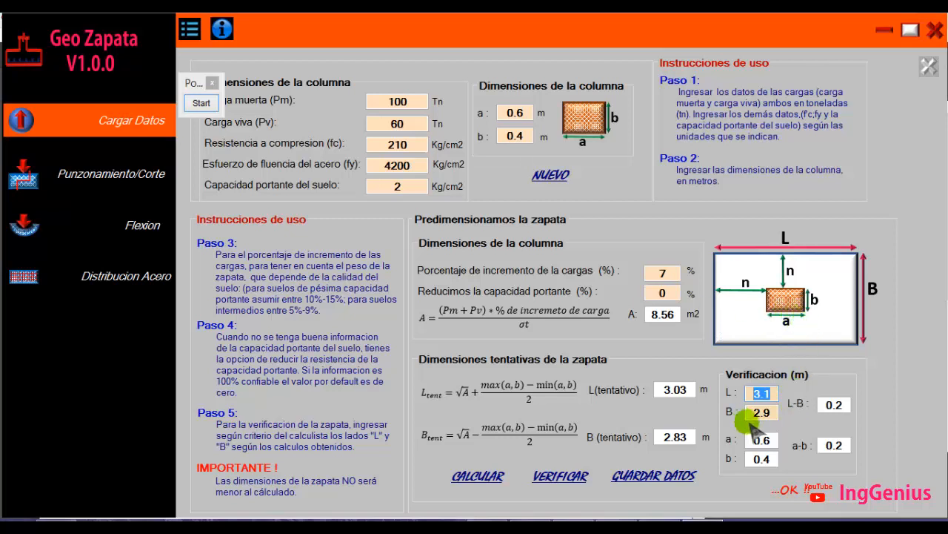
{"action": "left_click", "coordinate": [768, 440]}
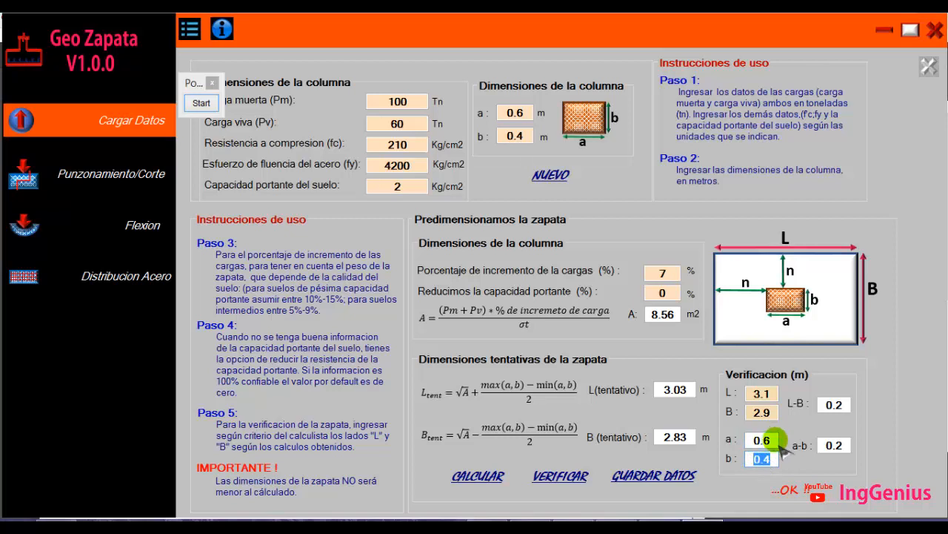
{"action": "left_click", "coordinate": [765, 412]}
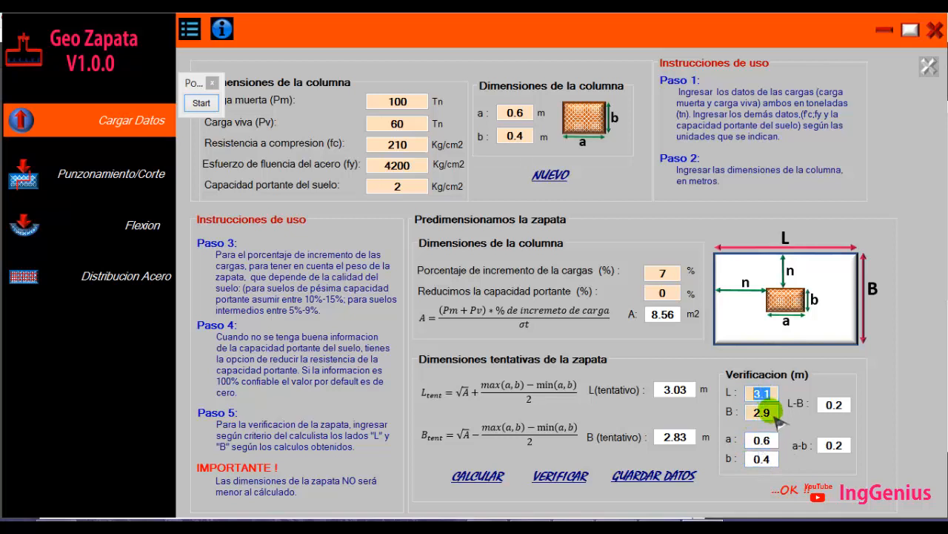
{"action": "left_click", "coordinate": [836, 405]}
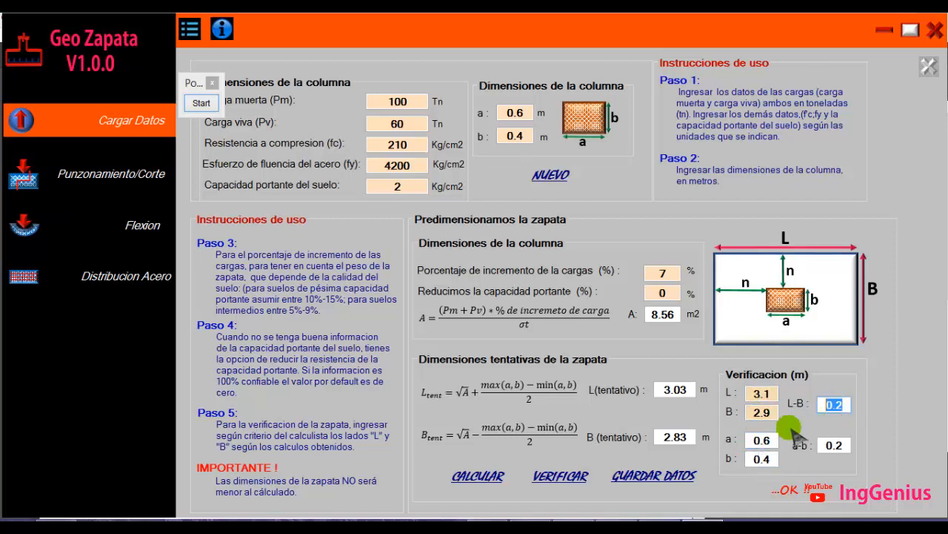
{"action": "left_click", "coordinate": [761, 458]}
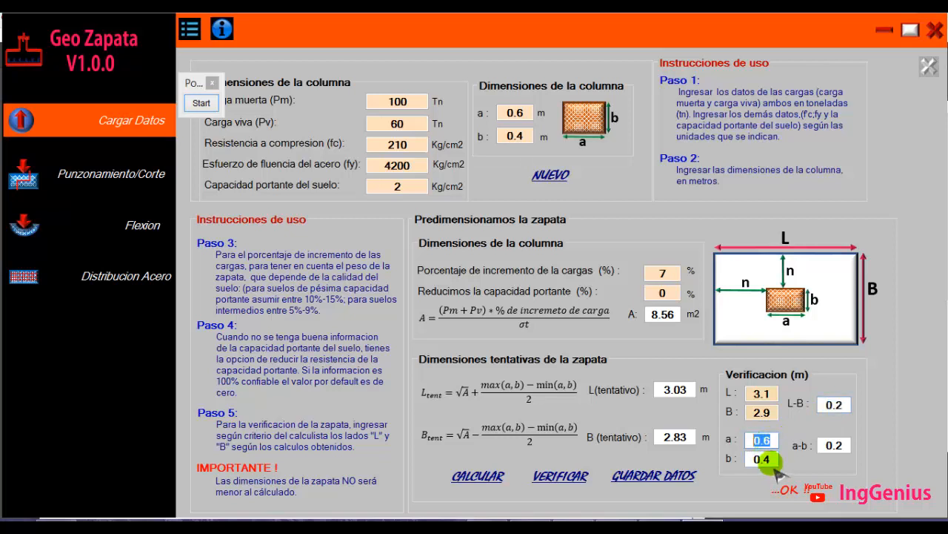
{"action": "left_click", "coordinate": [834, 445]}
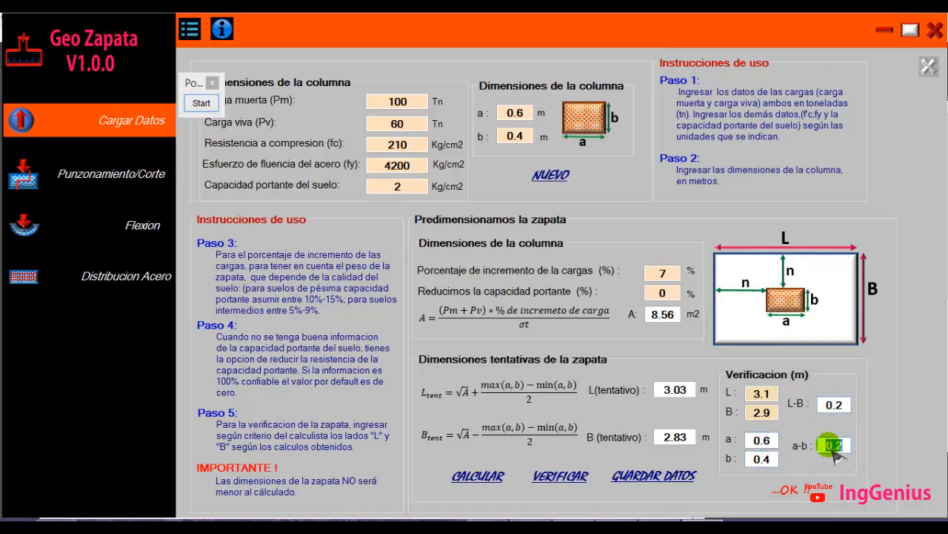
{"action": "left_click", "coordinate": [833, 405]}
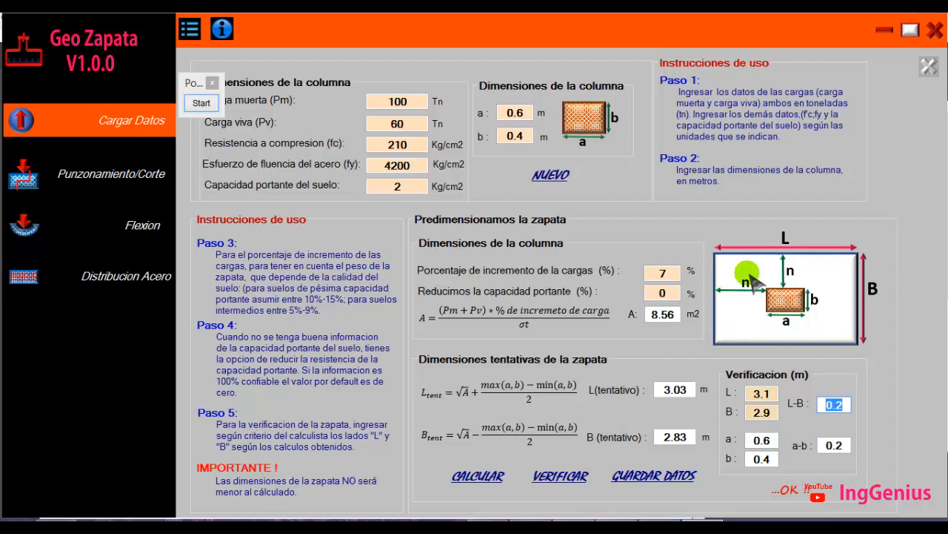
Save the footing data, then move the annotation palette back and start annotating again
{"action": "left_click", "coordinate": [652, 478]}
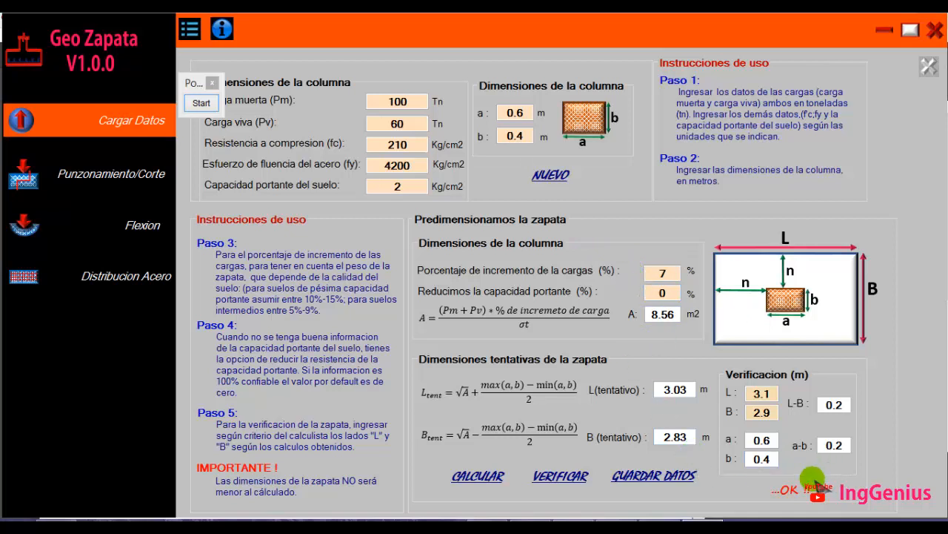
{"action": "left_click_drag", "start_coordinate": [194, 87], "coordinate": [904, 114]}
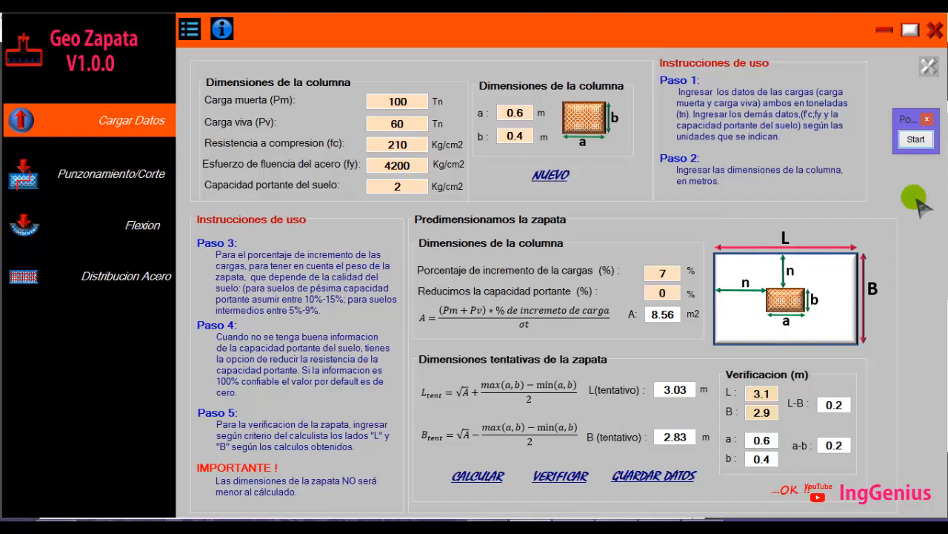
{"action": "left_click", "coordinate": [916, 139]}
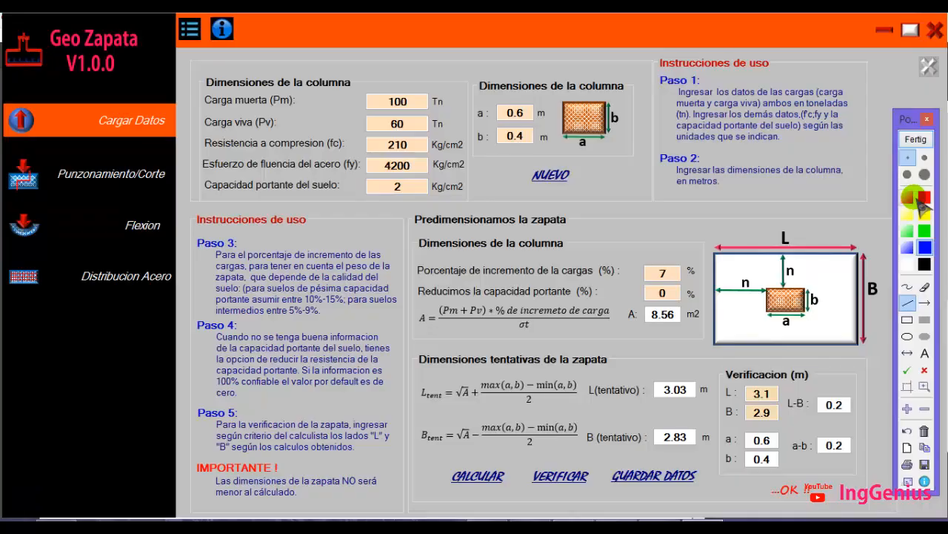